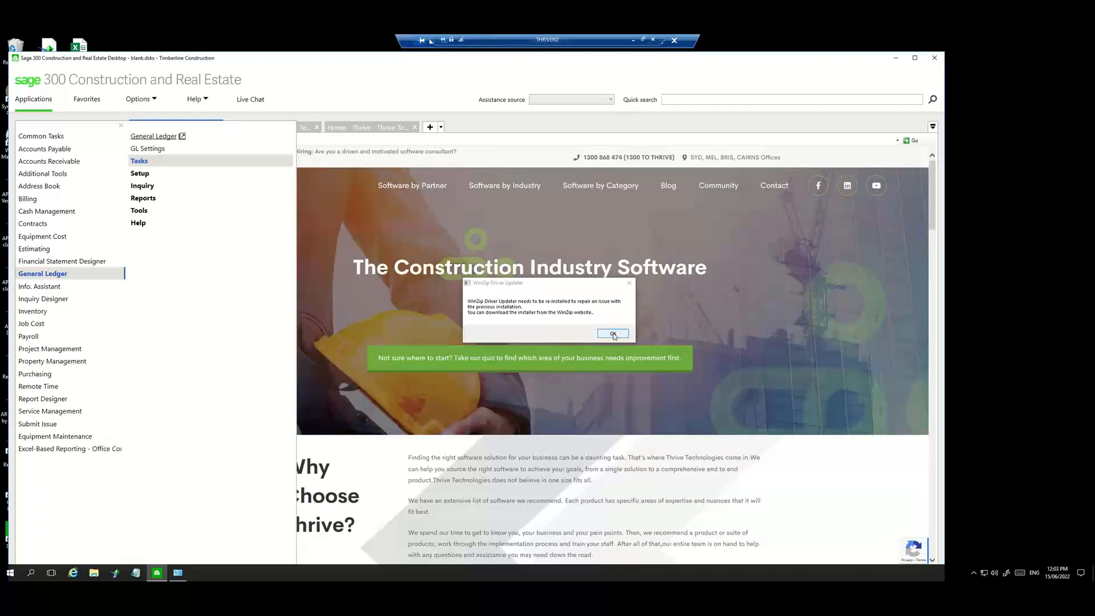
- Dismiss the WinZip Driver Updater notice and open the General Ledger application
click(613, 333)
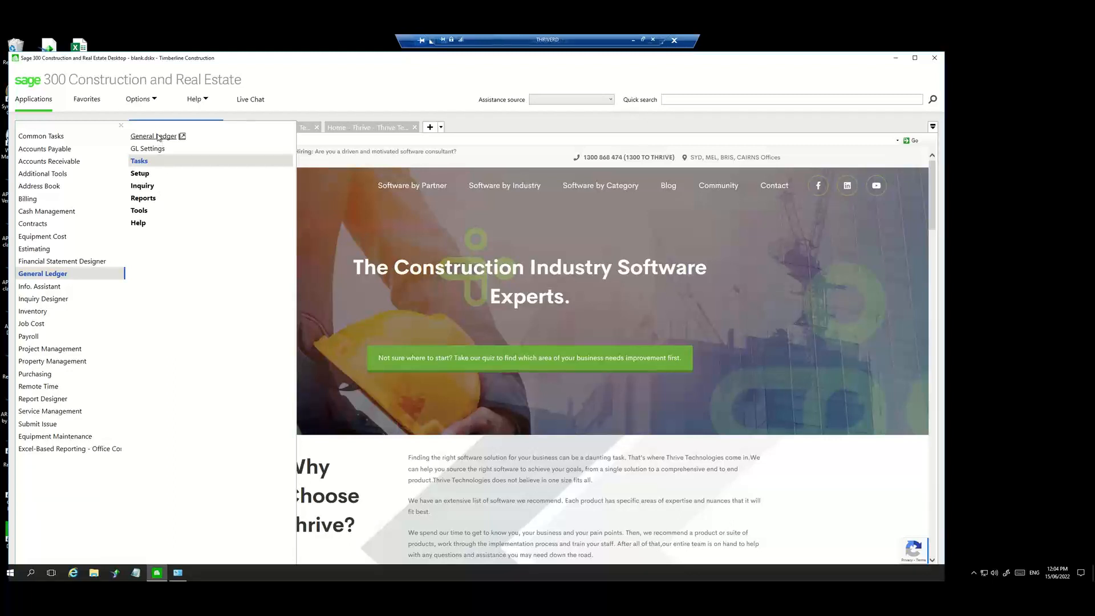
click(143, 163)
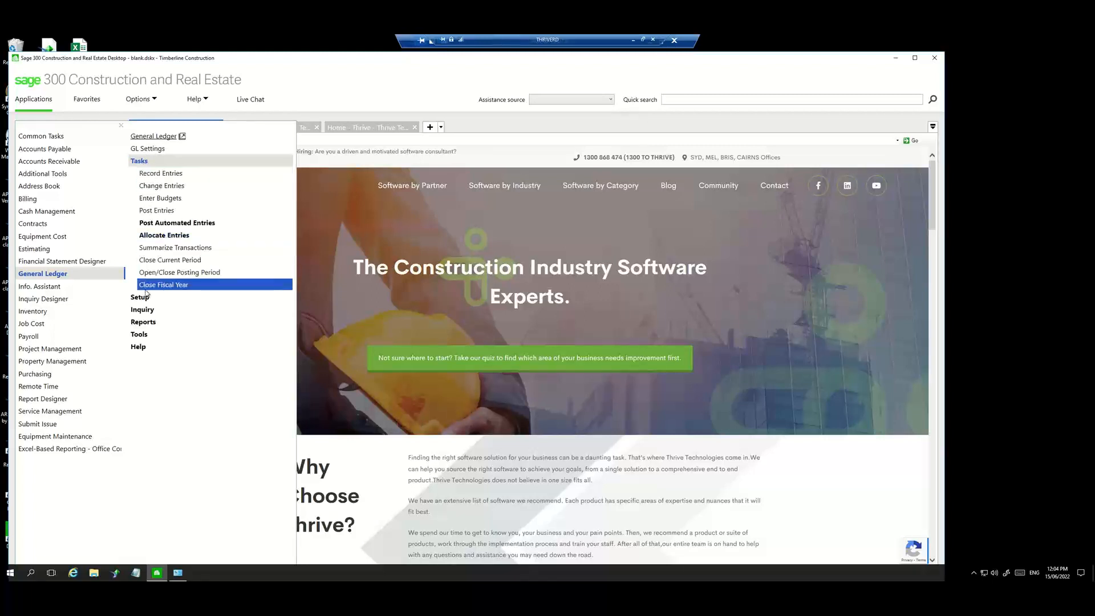
click(153, 138)
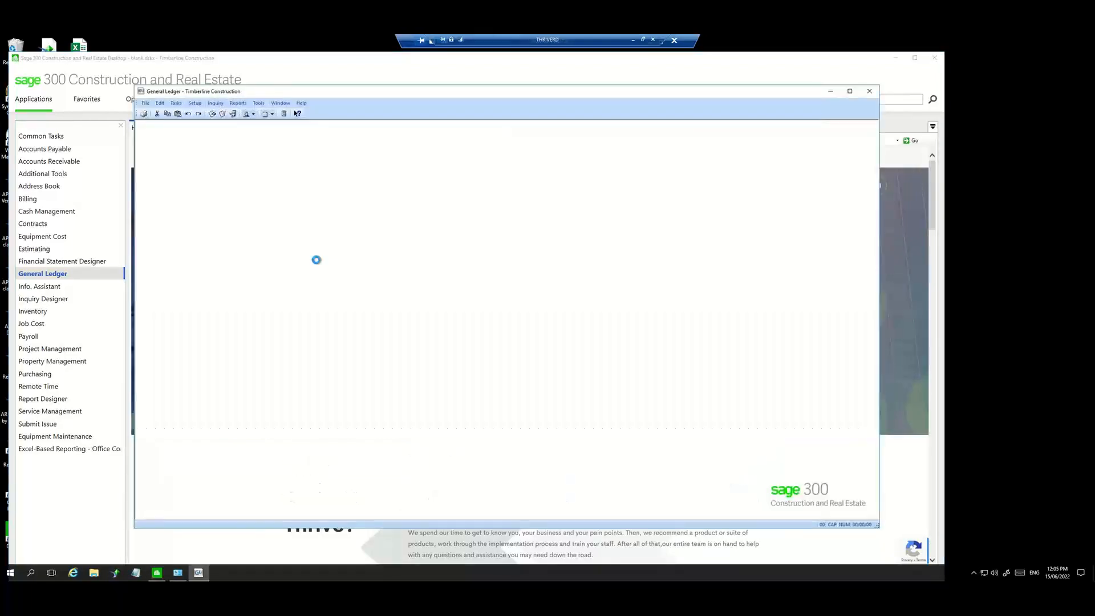
- Start Close Fiscal Year for company 01, Timberline Construction Aust, confirming that the master and transaction files are backed up
click(176, 103)
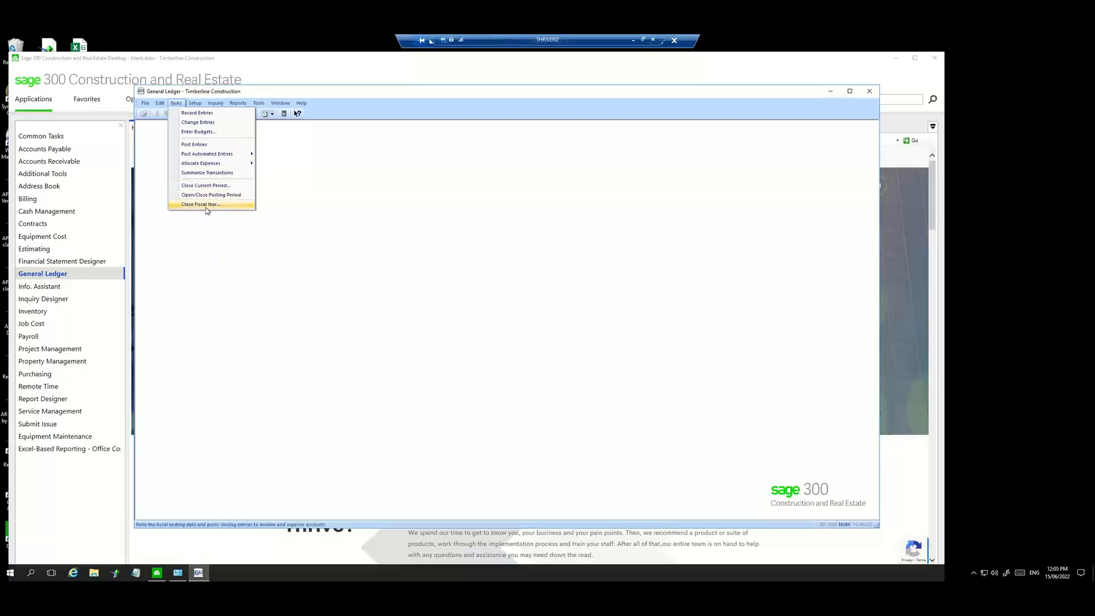
click(211, 249)
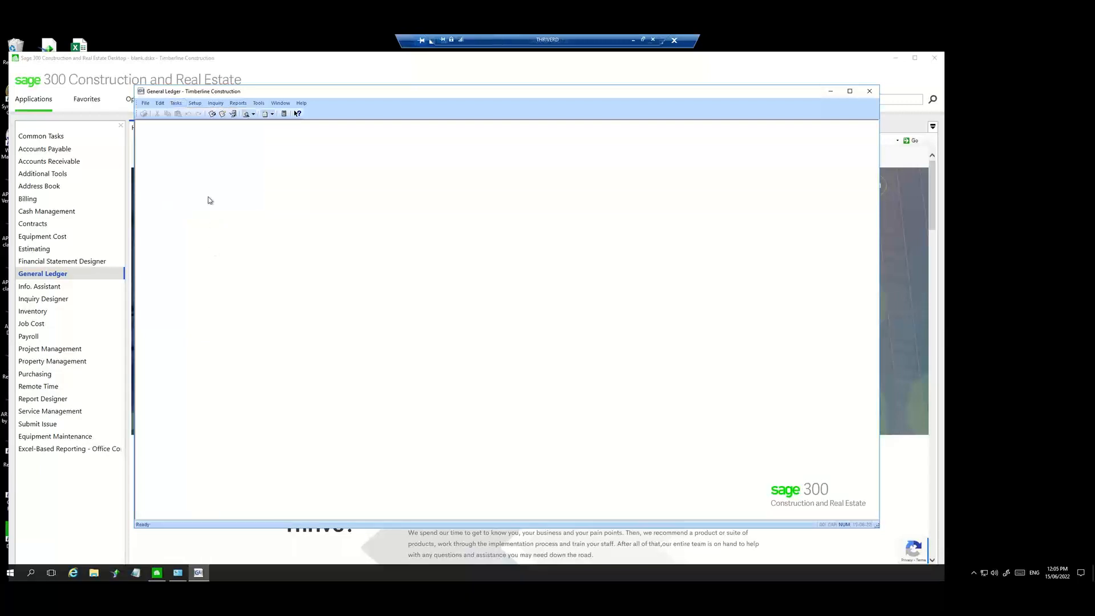
click(174, 103)
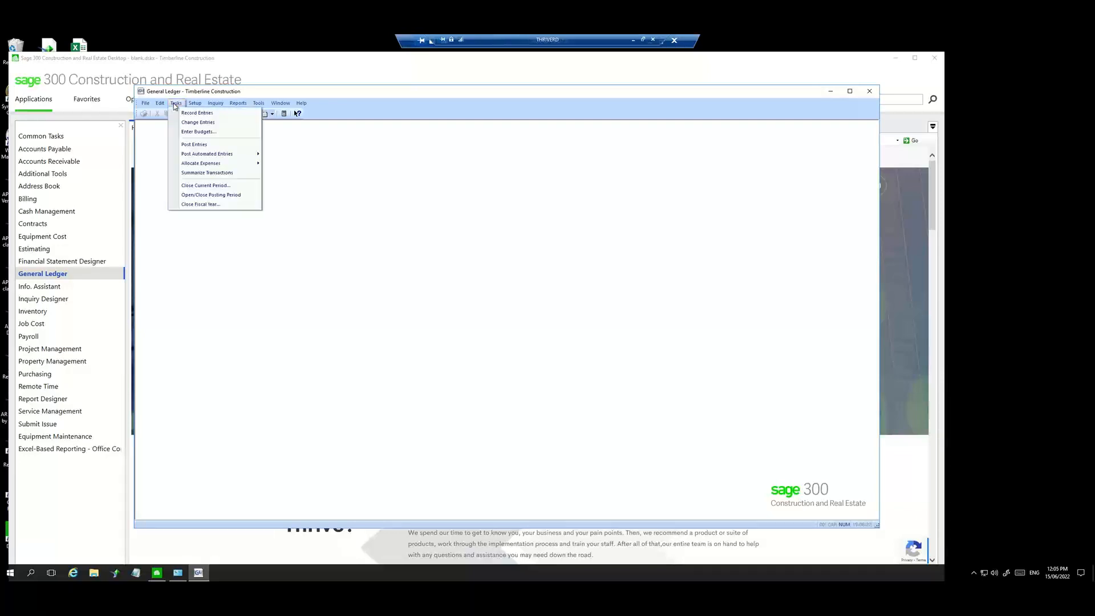
click(222, 205)
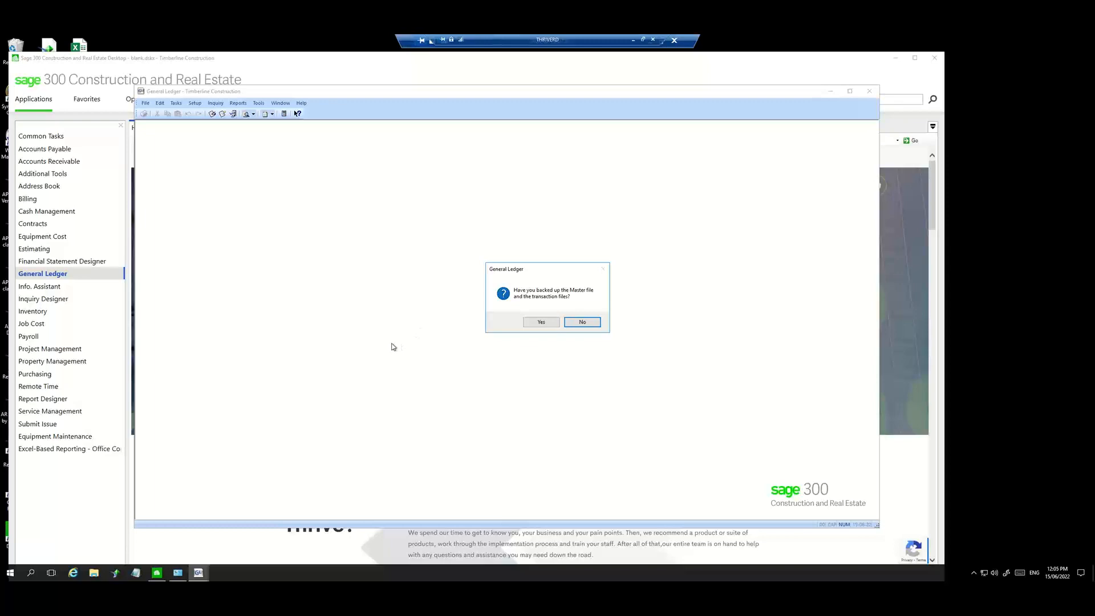
drag(541, 272, 499, 270)
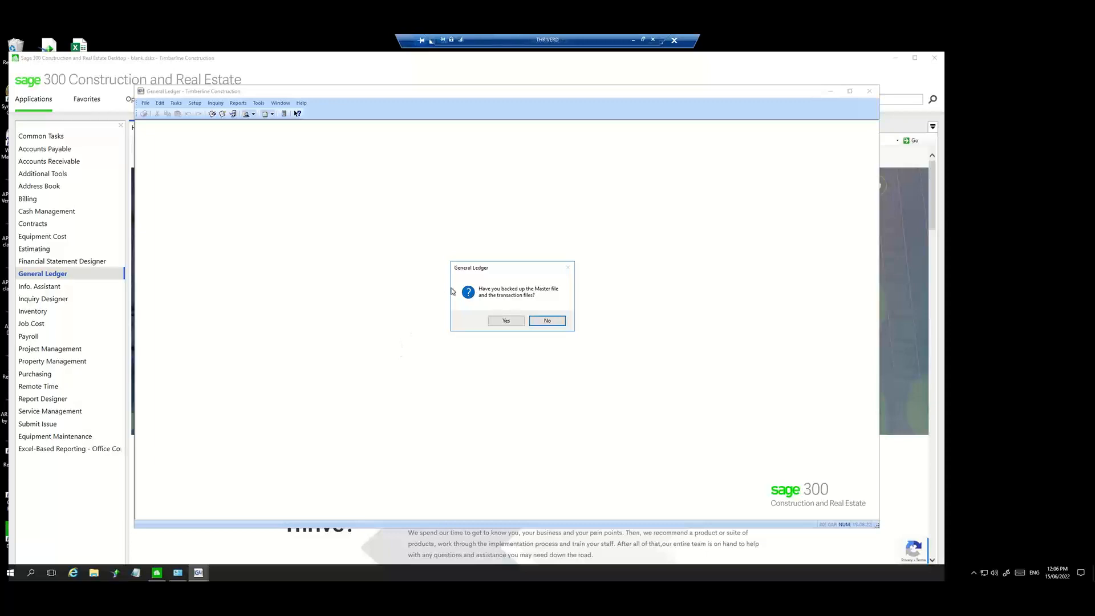
click(502, 324)
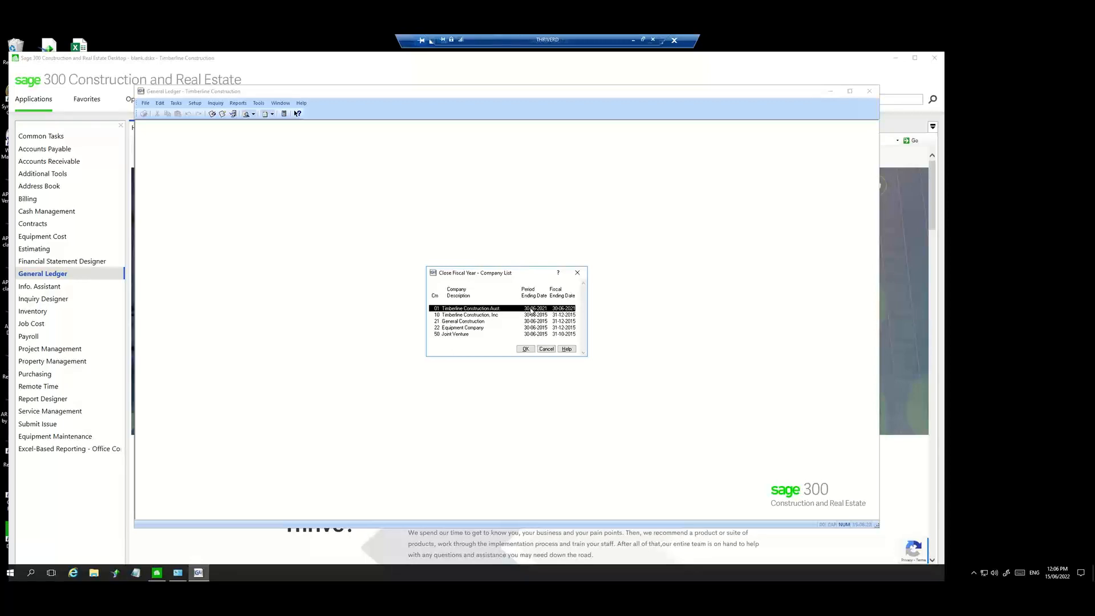
click(525, 348)
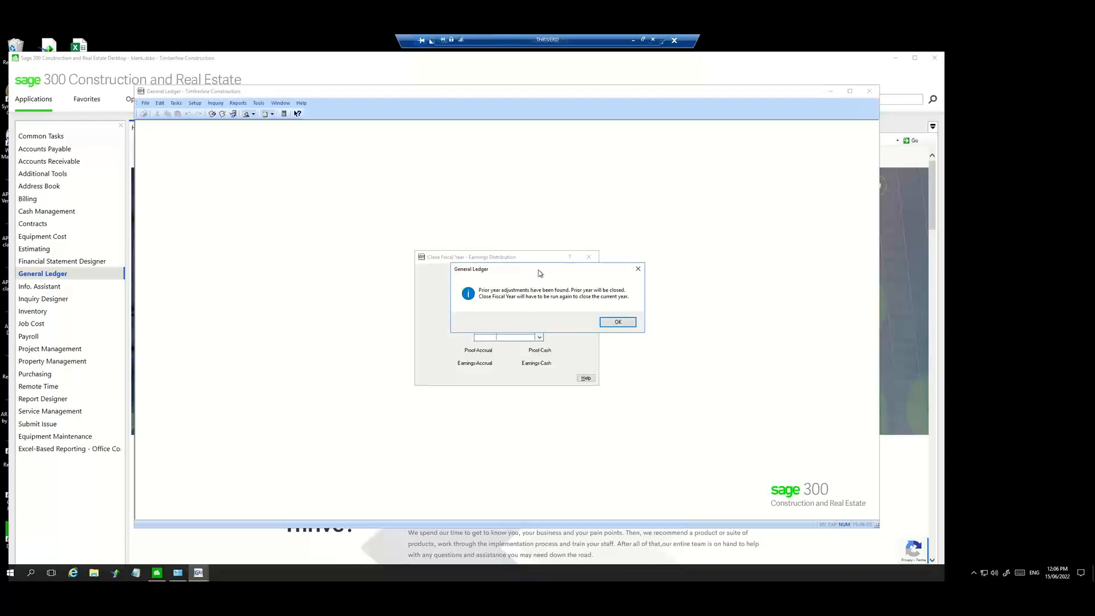
- Acknowledge the prior-year adjustments notice and accept the proposed earnings distribution for the prior-year close
drag(519, 274, 502, 254)
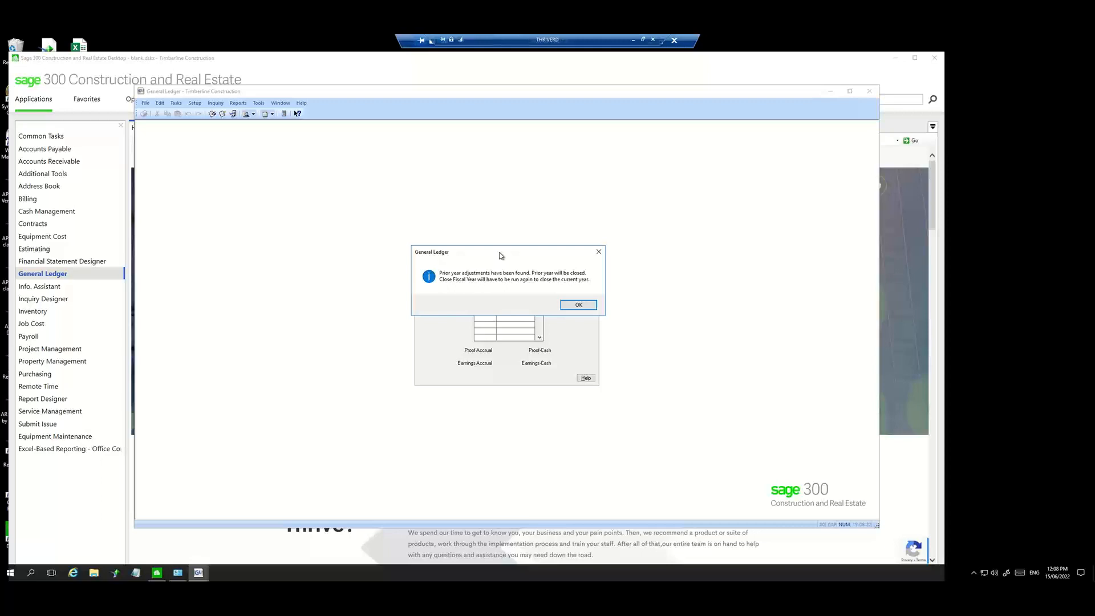
click(576, 305)
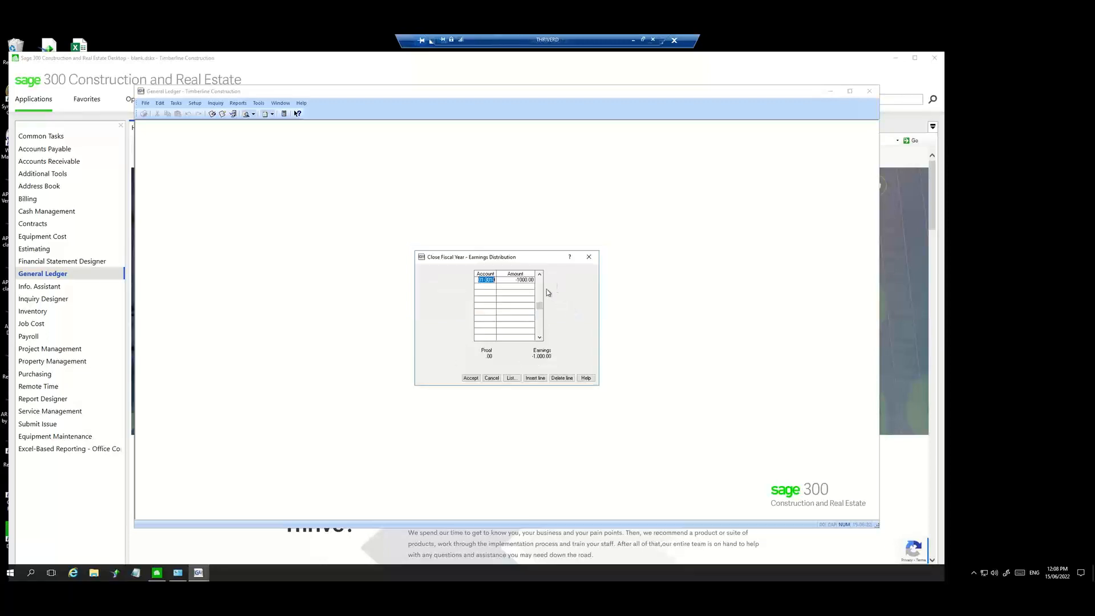
key(Tab)
drag(484, 281, 505, 283)
click(478, 280)
drag(479, 280, 498, 281)
click(469, 378)
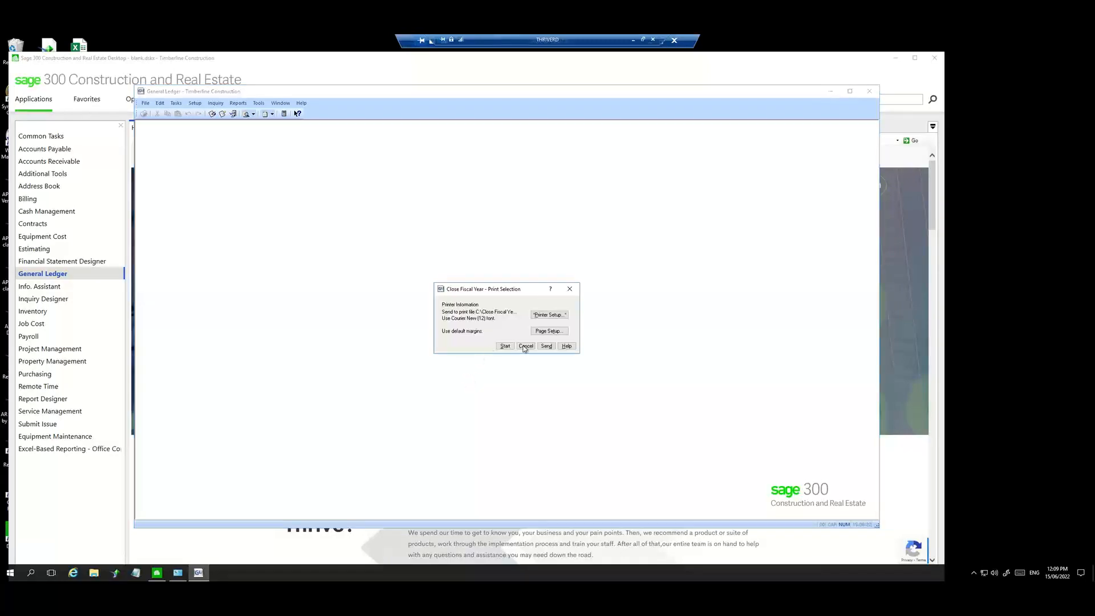
- Run the prior-year close with its report set to print to file, and dismiss the background task list
click(559, 319)
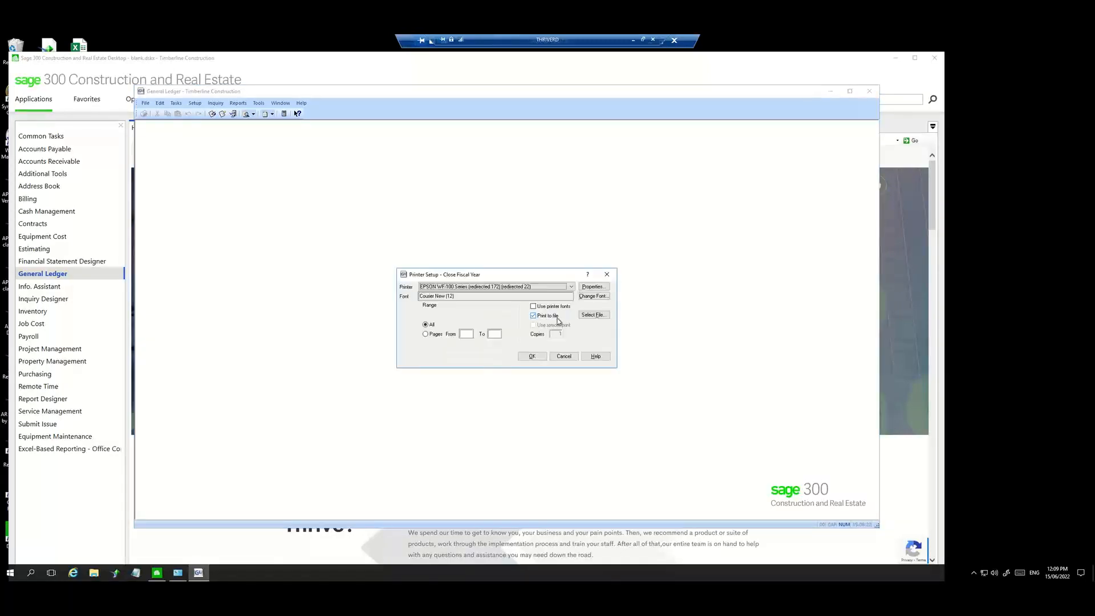
click(524, 357)
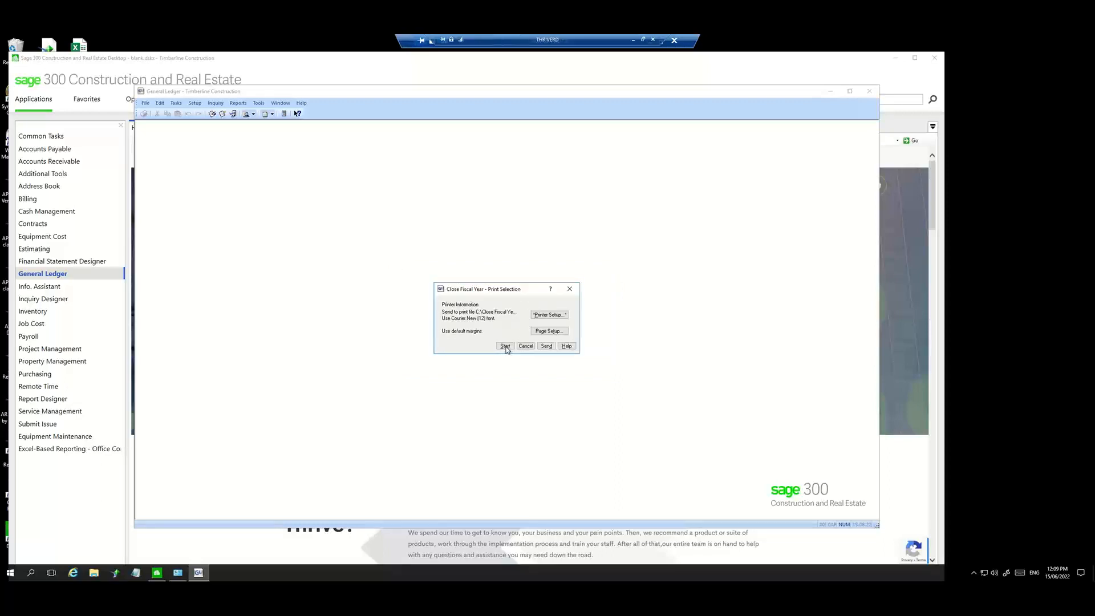
click(505, 346)
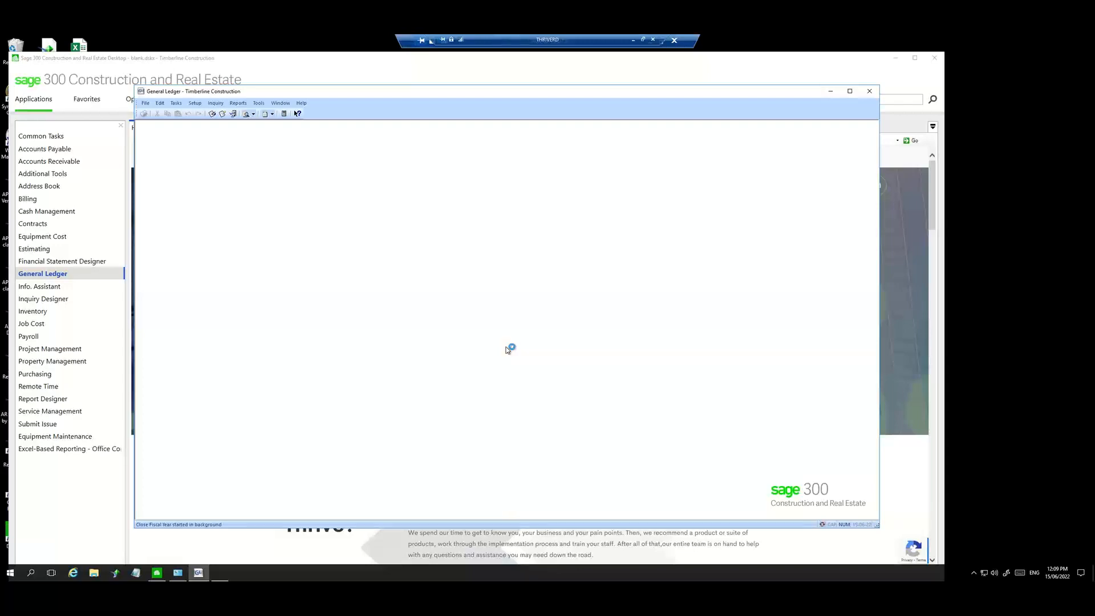
click(221, 573)
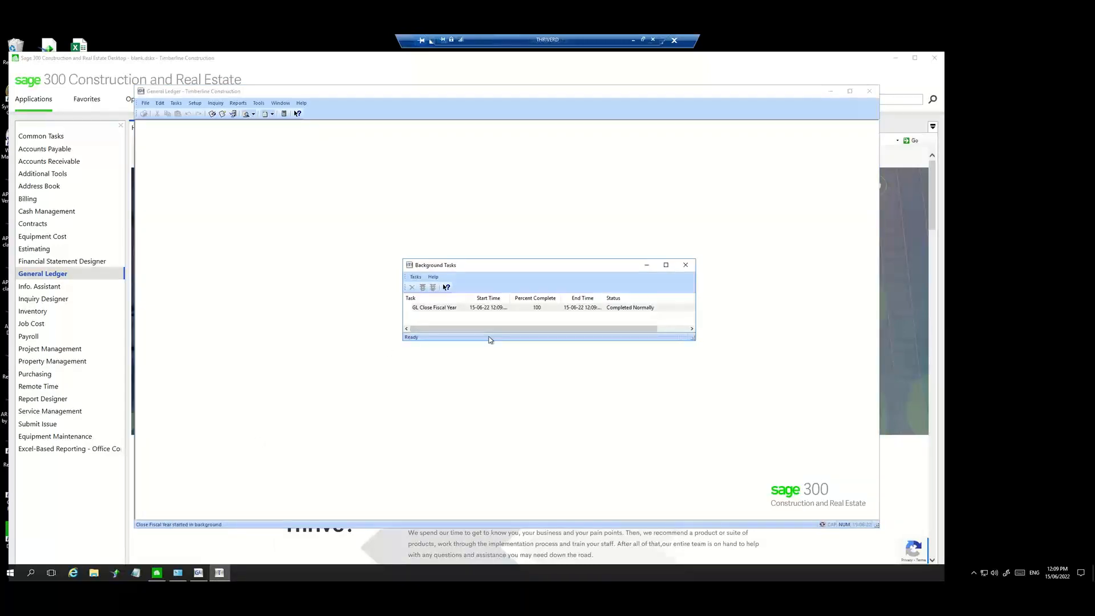
click(686, 265)
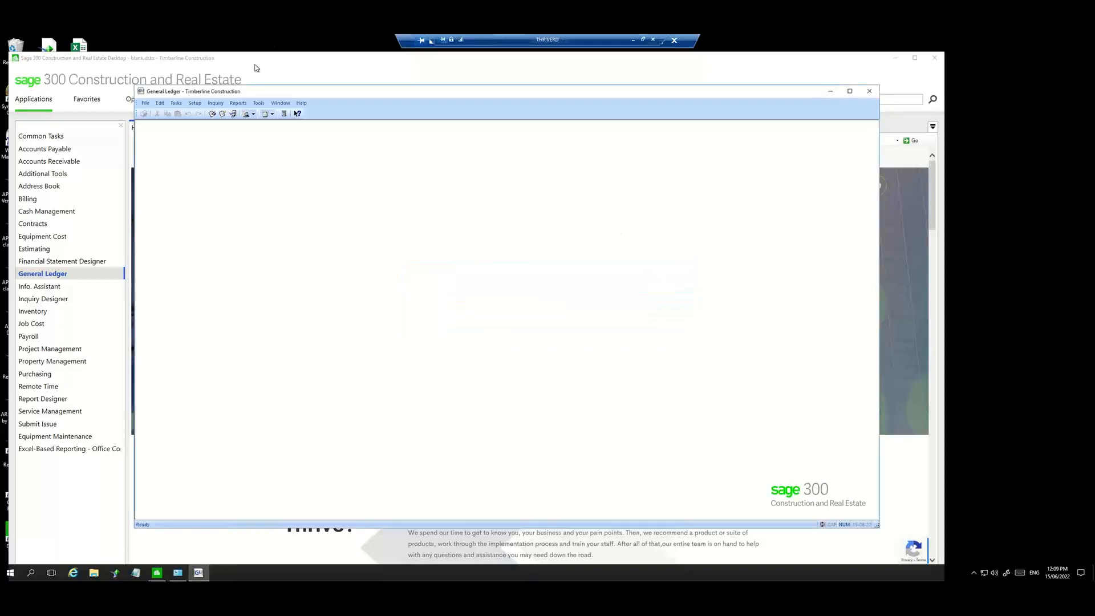
- Start Close Fiscal Year again for company 01 with the backup confirmed, and accept the current-year earnings distribution
click(177, 104)
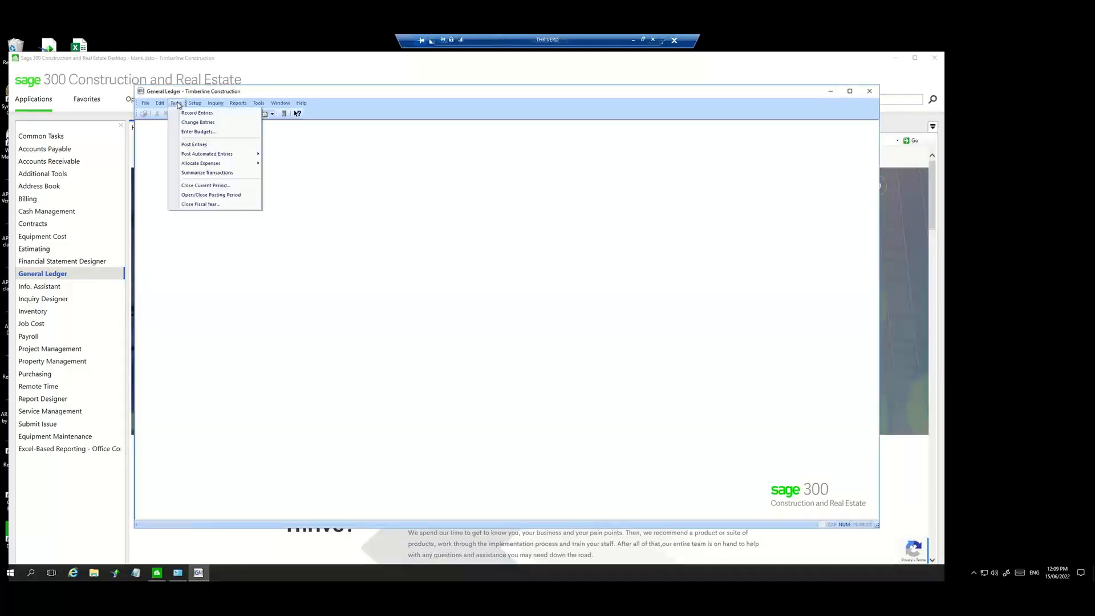
click(207, 205)
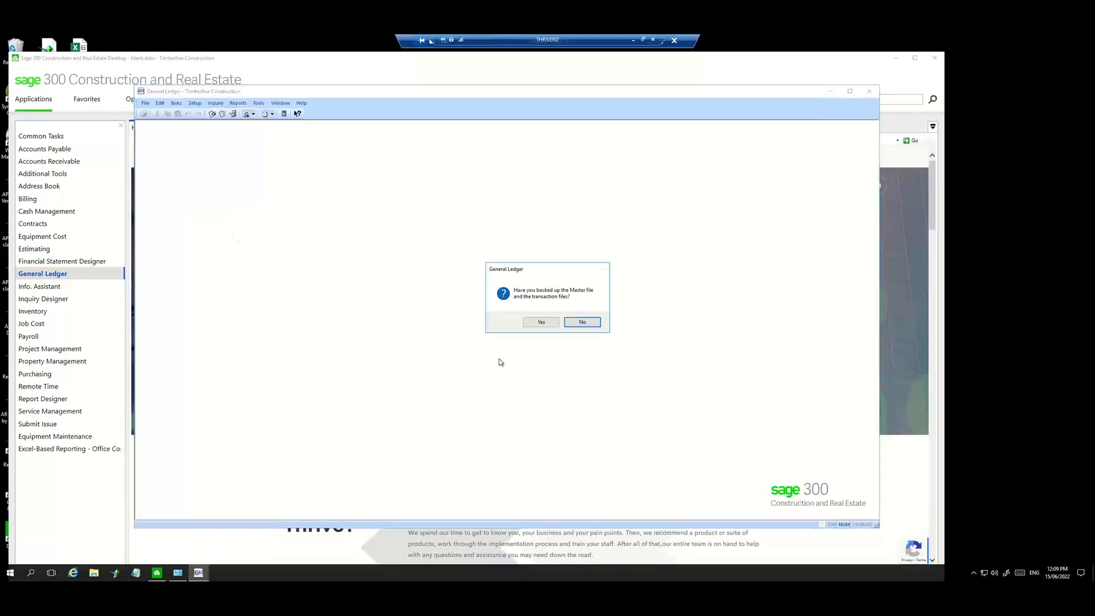
click(541, 323)
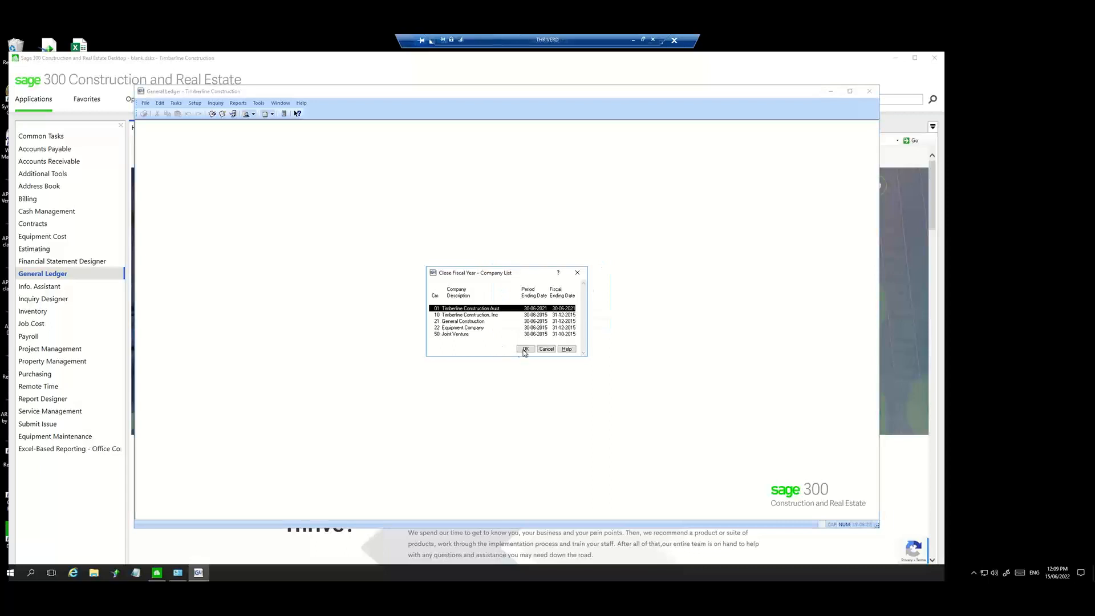
click(525, 348)
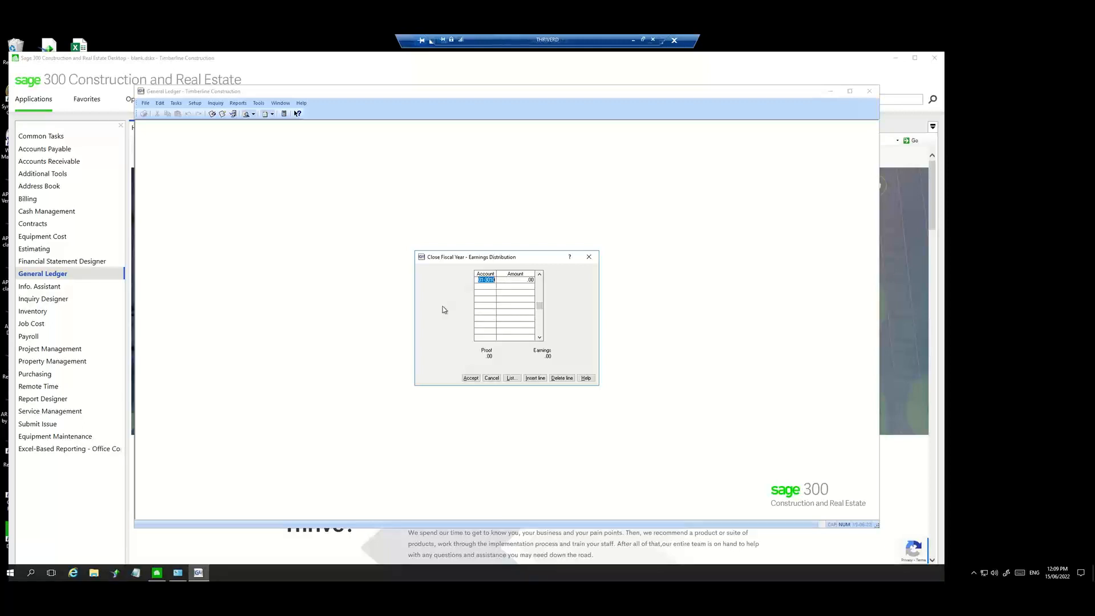
click(504, 280)
click(470, 378)
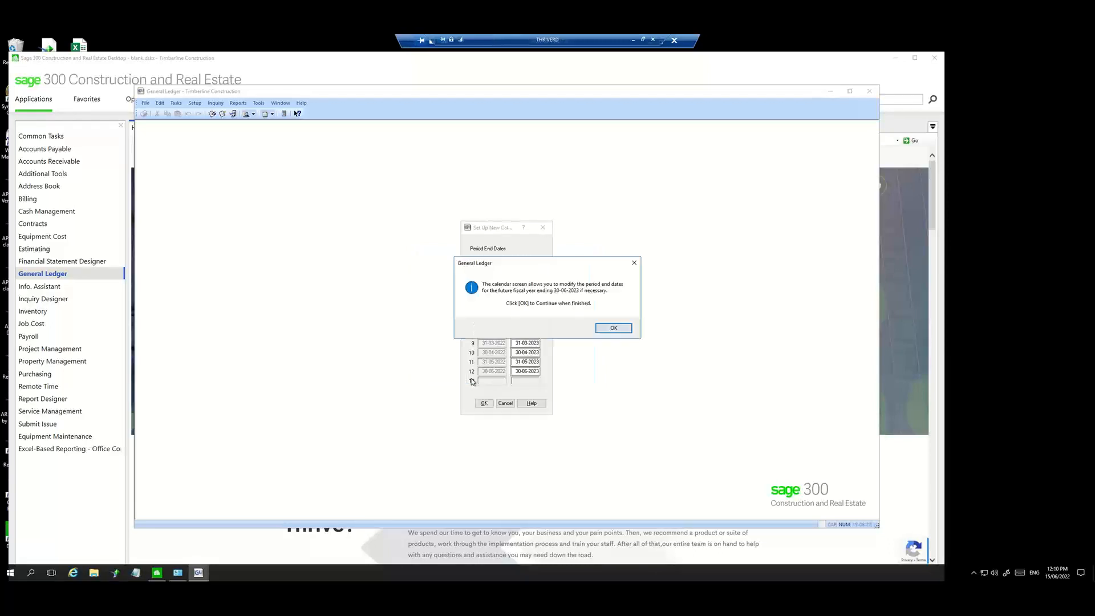
- Accept the new future period end dates for the fiscal year ending 30-06-2023 and run the current-year close
click(611, 329)
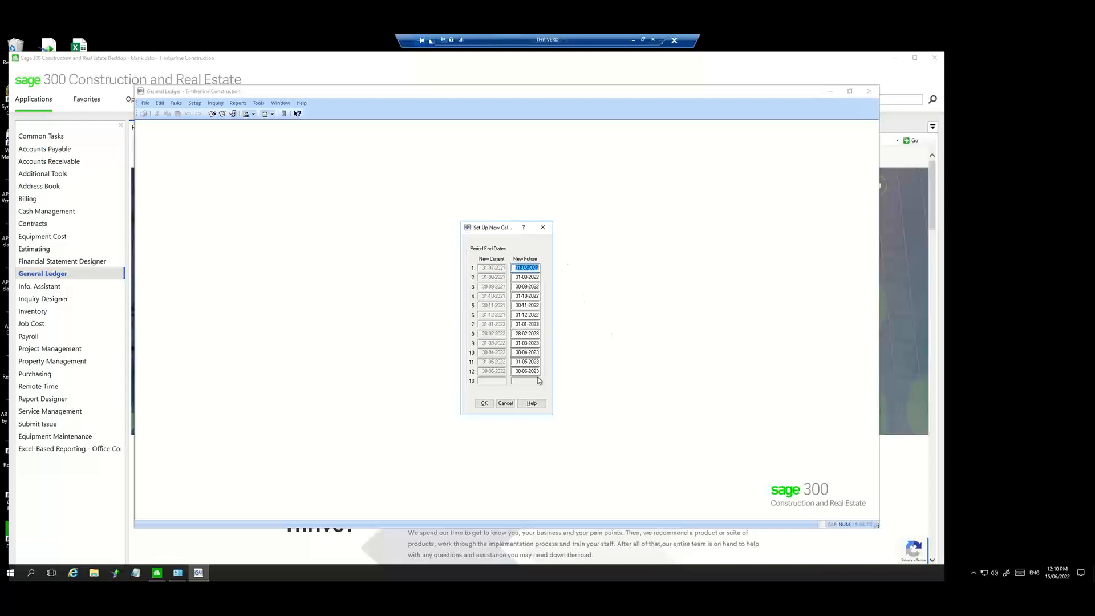
click(484, 403)
click(483, 403)
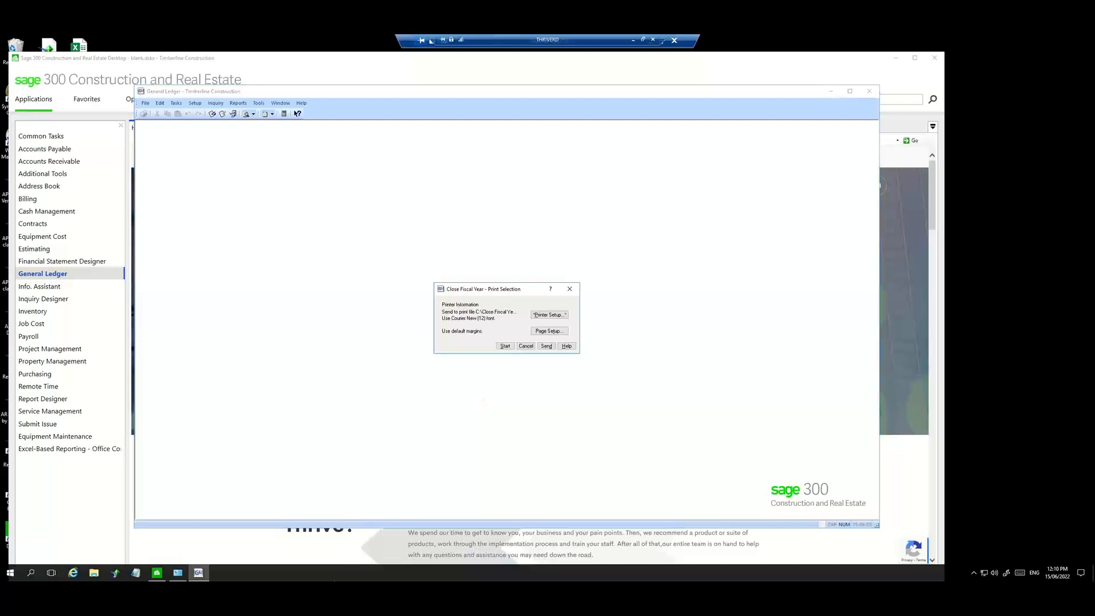
click(504, 345)
click(500, 346)
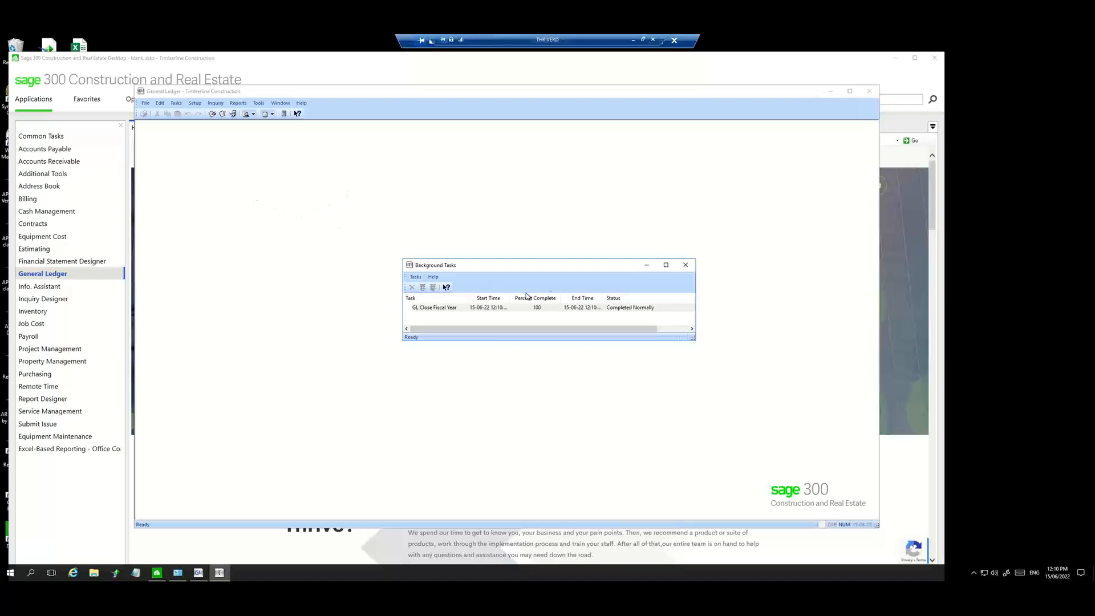
click(682, 267)
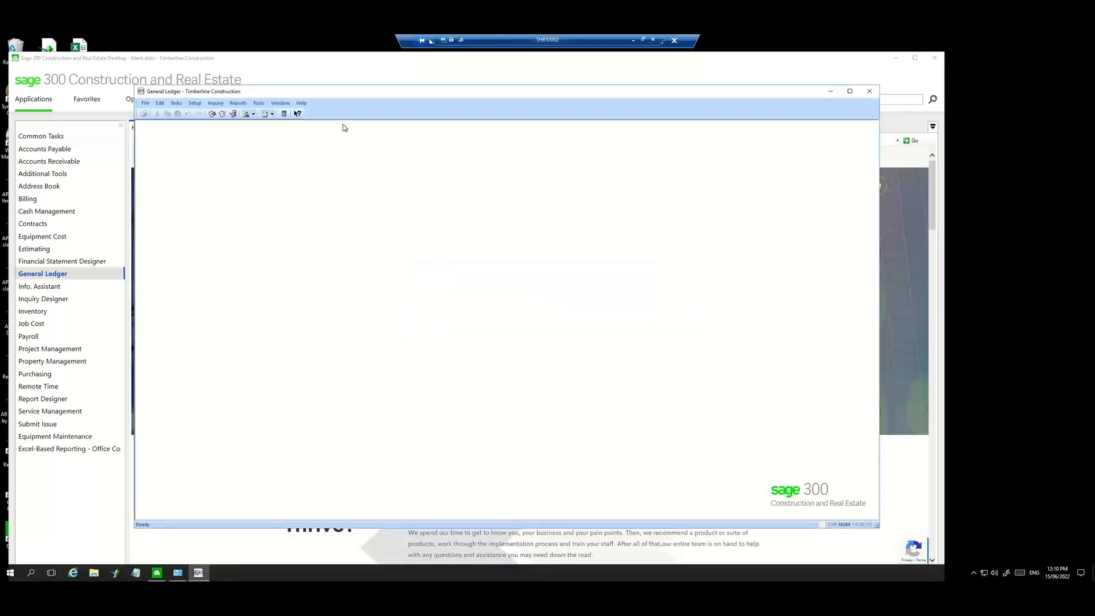
- Examine the Health Insurance account's accrual balances in the account setup, including the one-year-ago and year-end balances
click(196, 108)
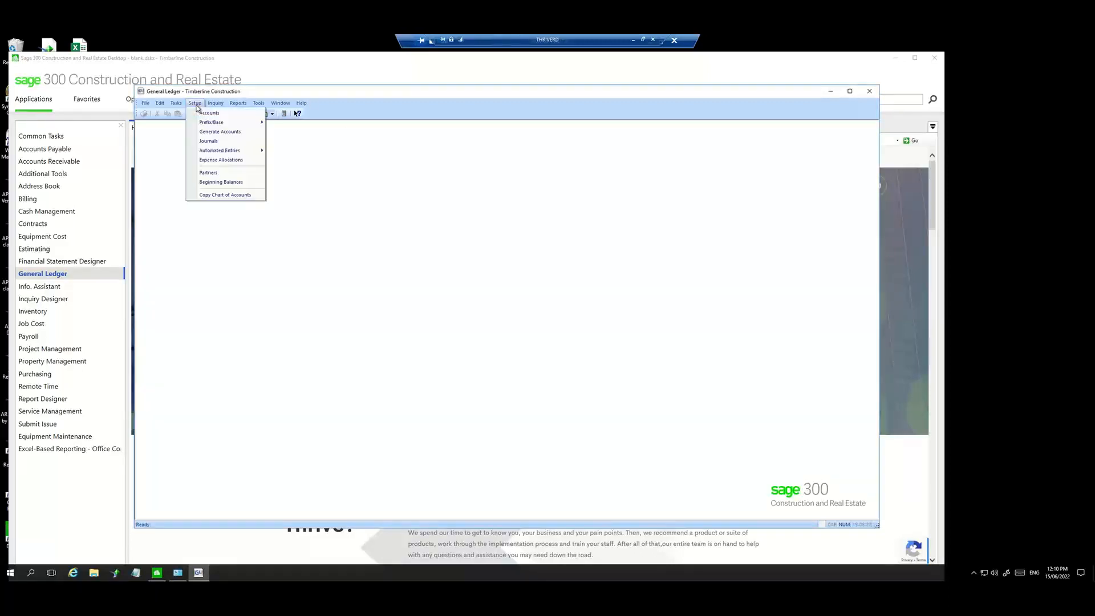
click(237, 134)
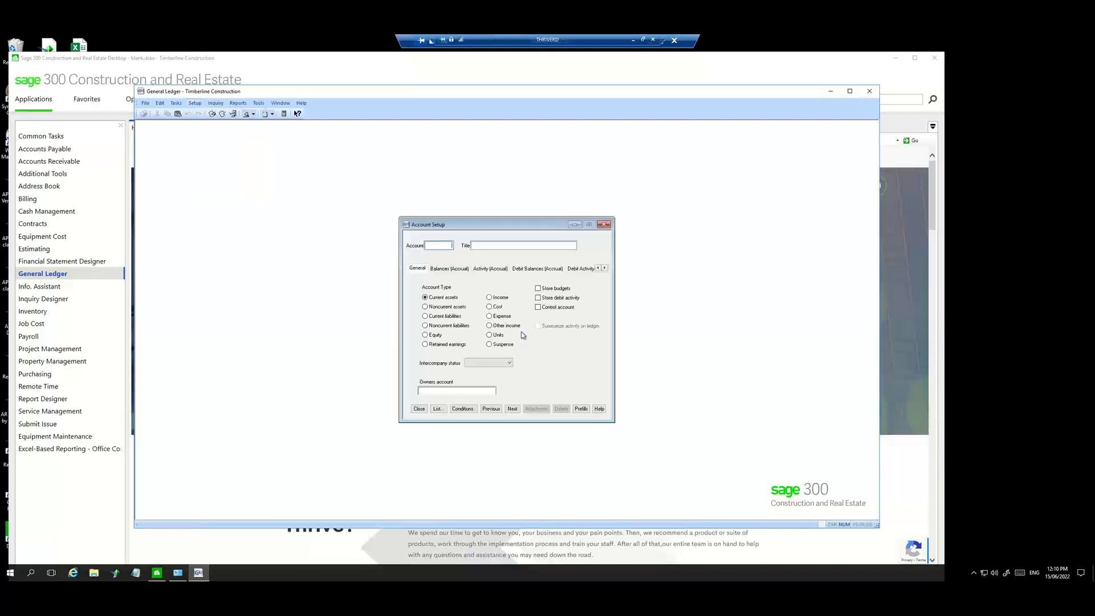
click(513, 409)
text(01-2106)
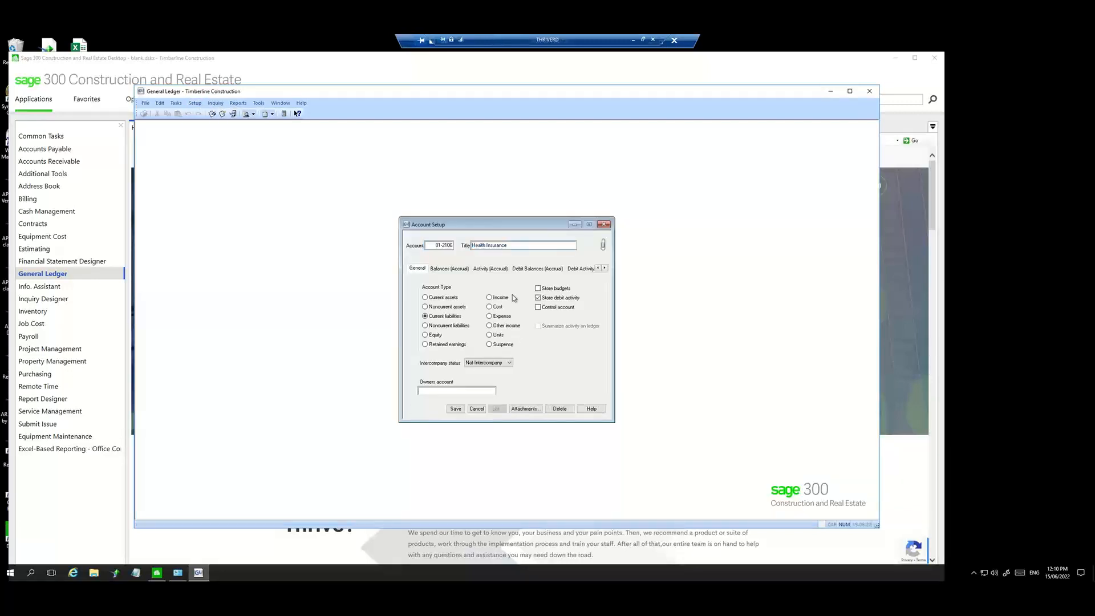
click(461, 270)
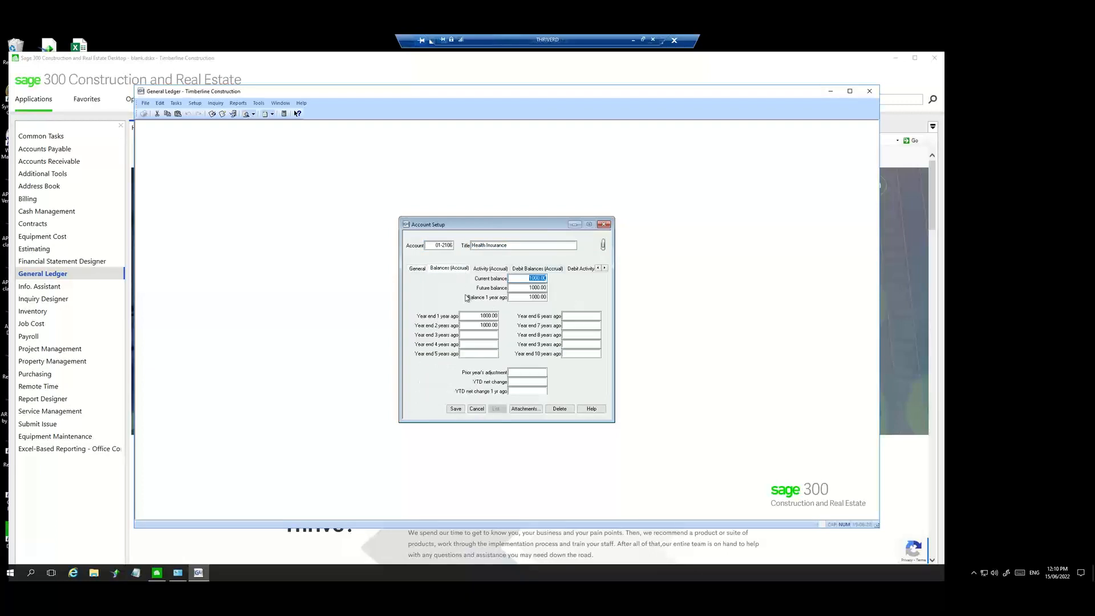
click(516, 297)
drag(464, 325, 498, 326)
click(456, 409)
click(417, 409)
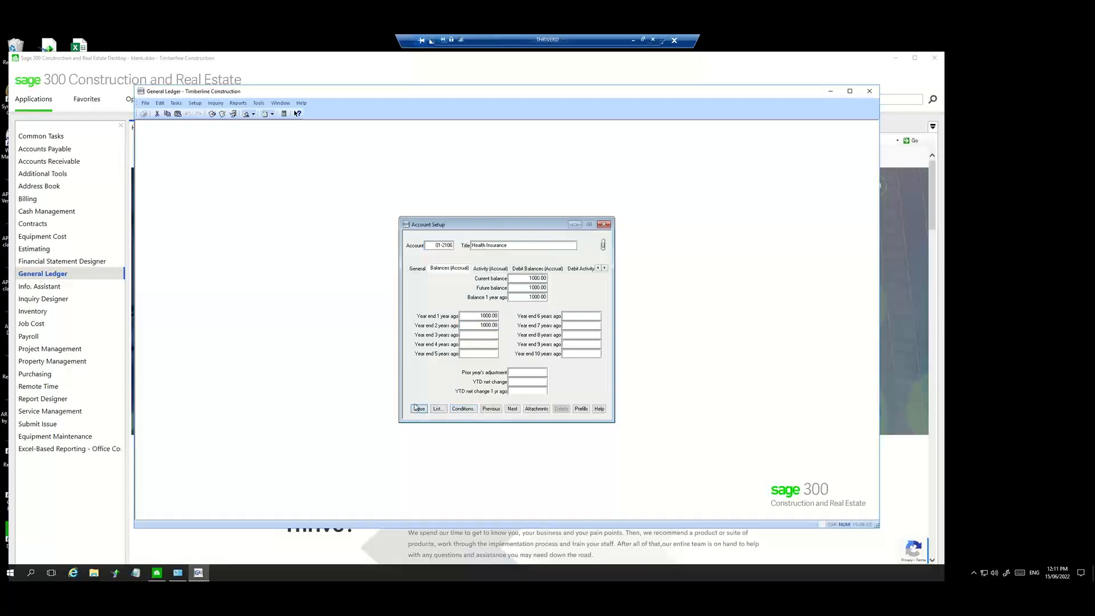
- Close the General Ledger application and return to the Sage 300 desktop
click(176, 103)
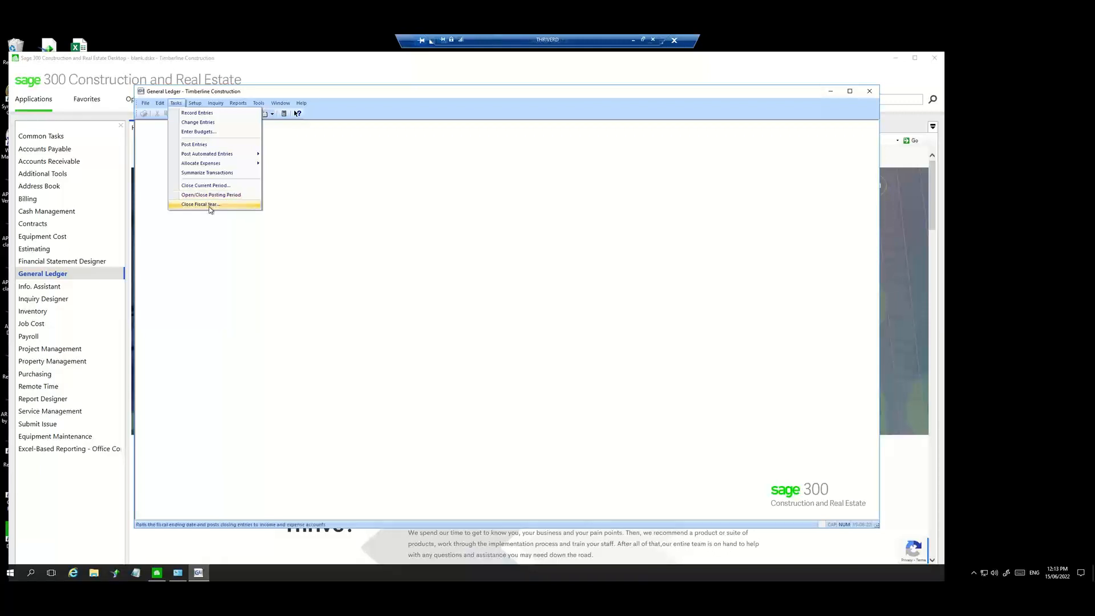
click(188, 234)
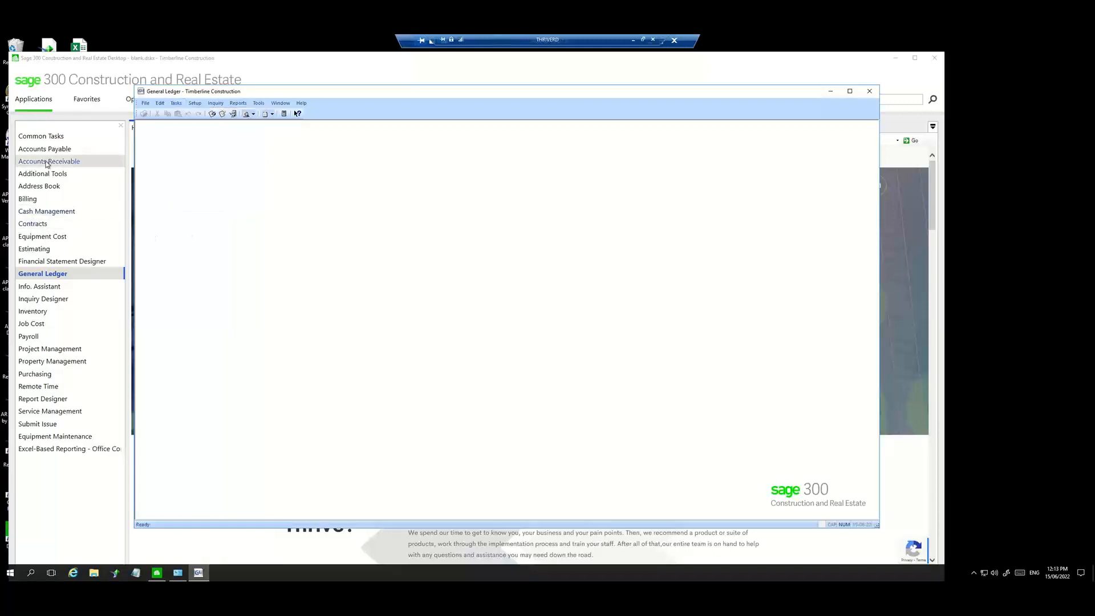
click(868, 92)
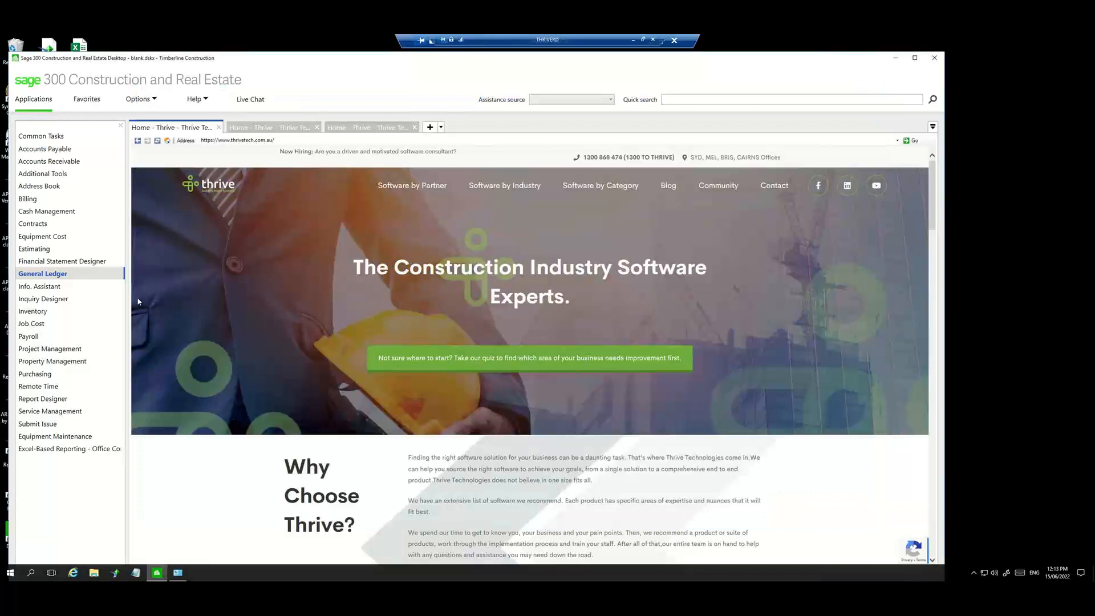
- Run Close Month in Job Cost for May 2015 with 1-06-2015 to 30-06-2015 as the new month, and check its background task
click(35, 324)
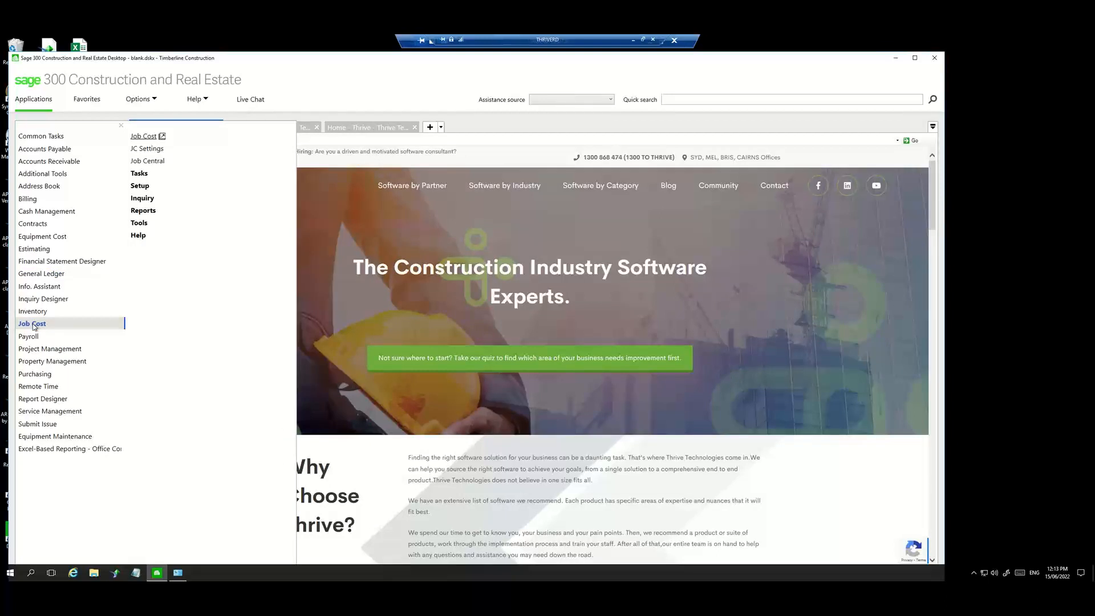
click(141, 174)
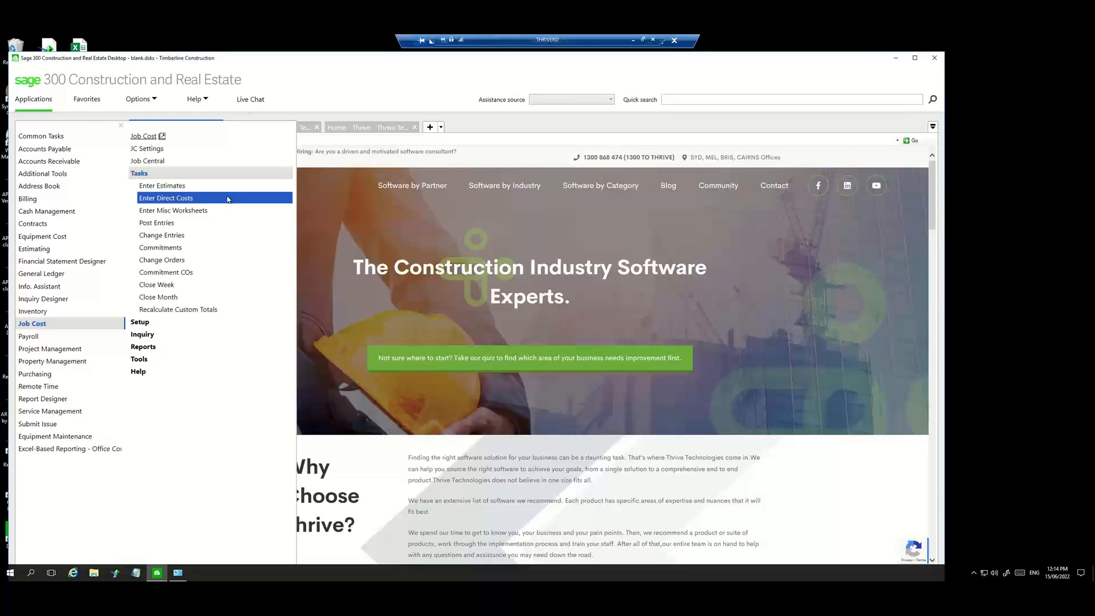
click(167, 297)
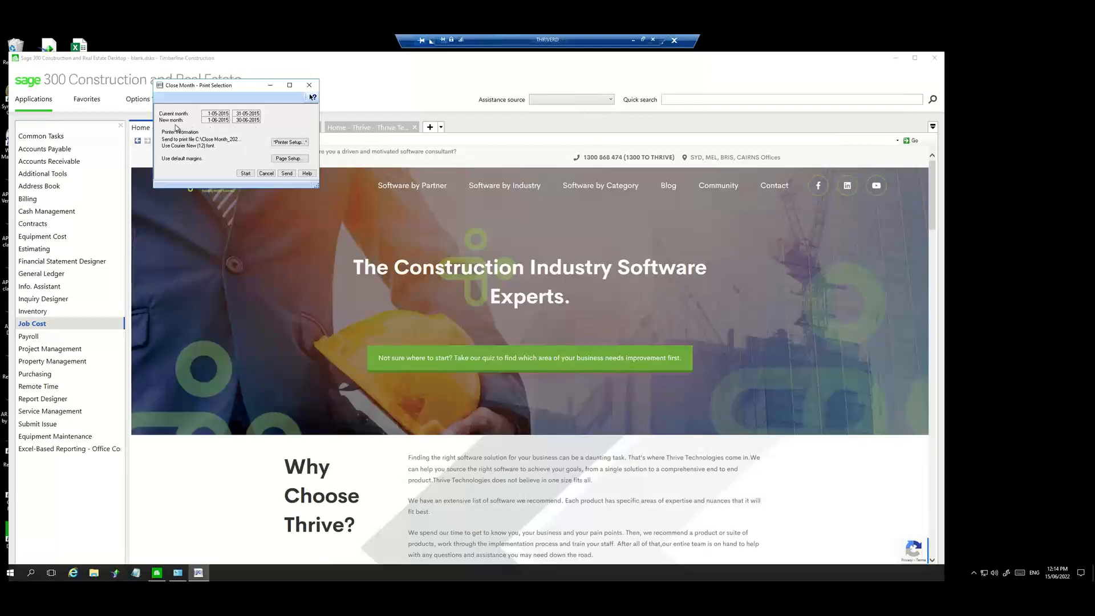
click(245, 174)
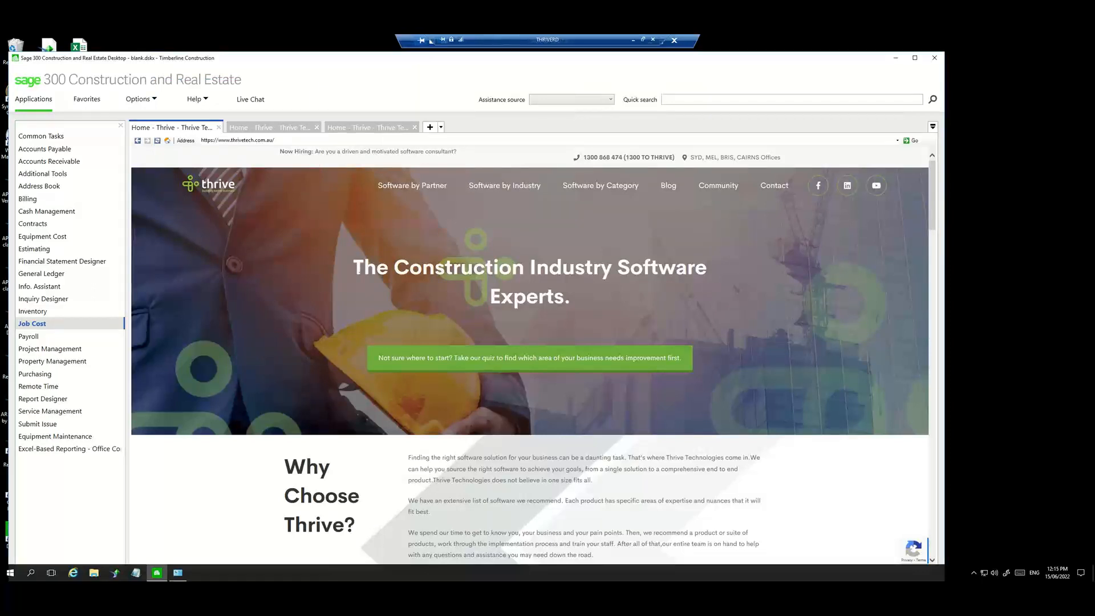
click(201, 573)
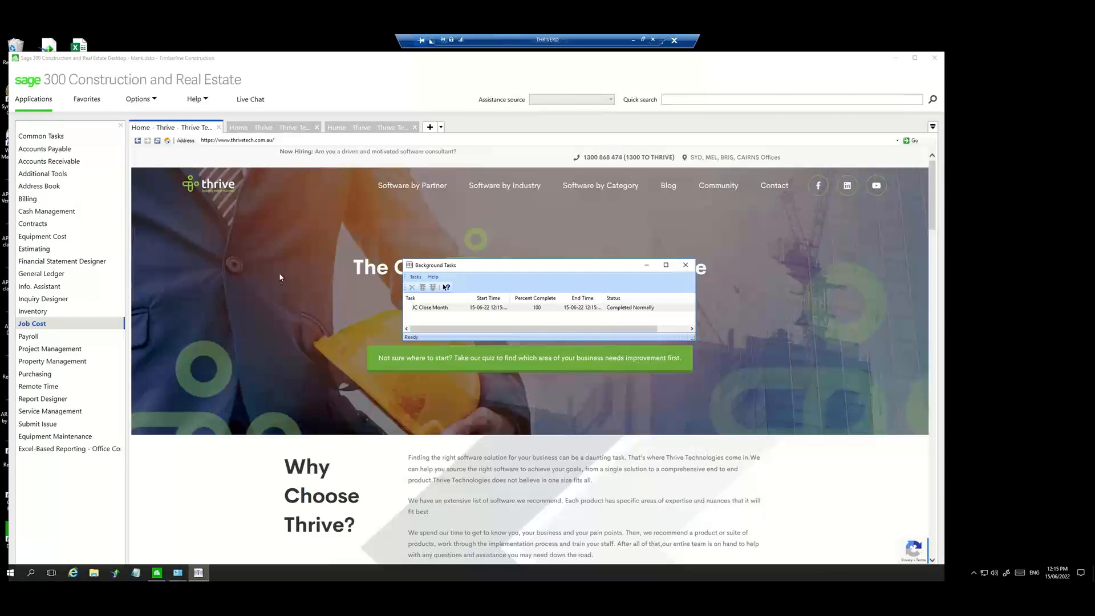
click(685, 266)
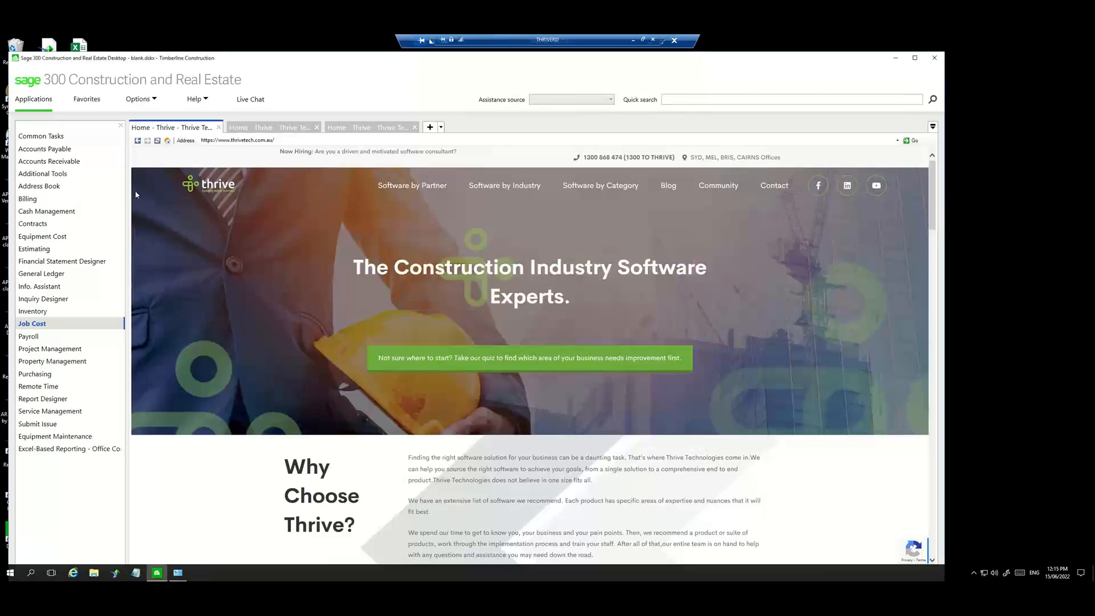
- Run Close Year in Accounts Payable with 31-12-2016 as the new year ending date, confirming that the AP master file is backed up
click(48, 148)
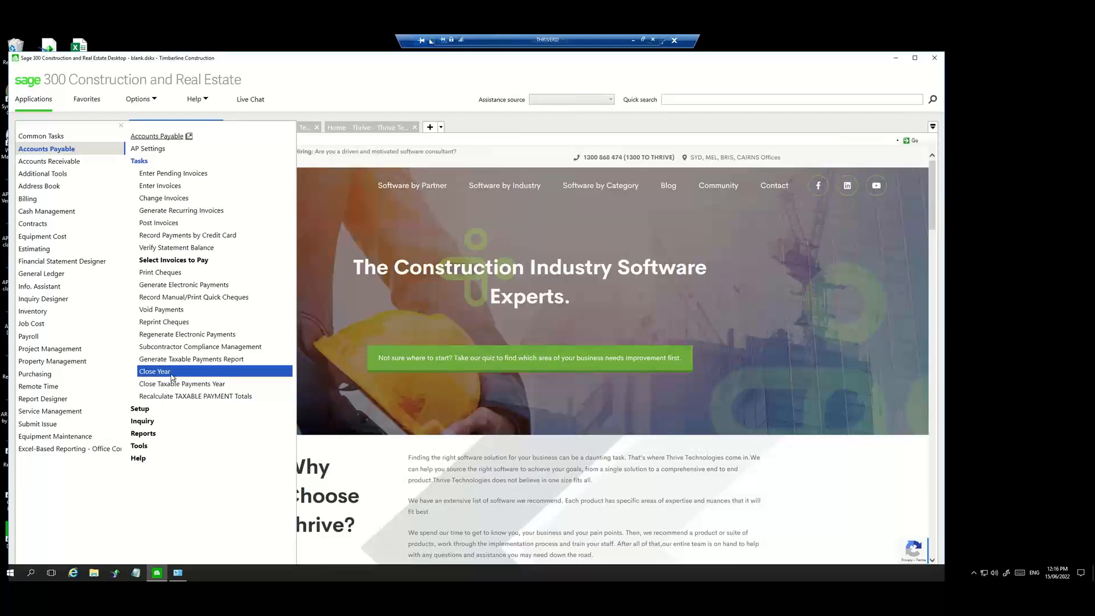
click(170, 373)
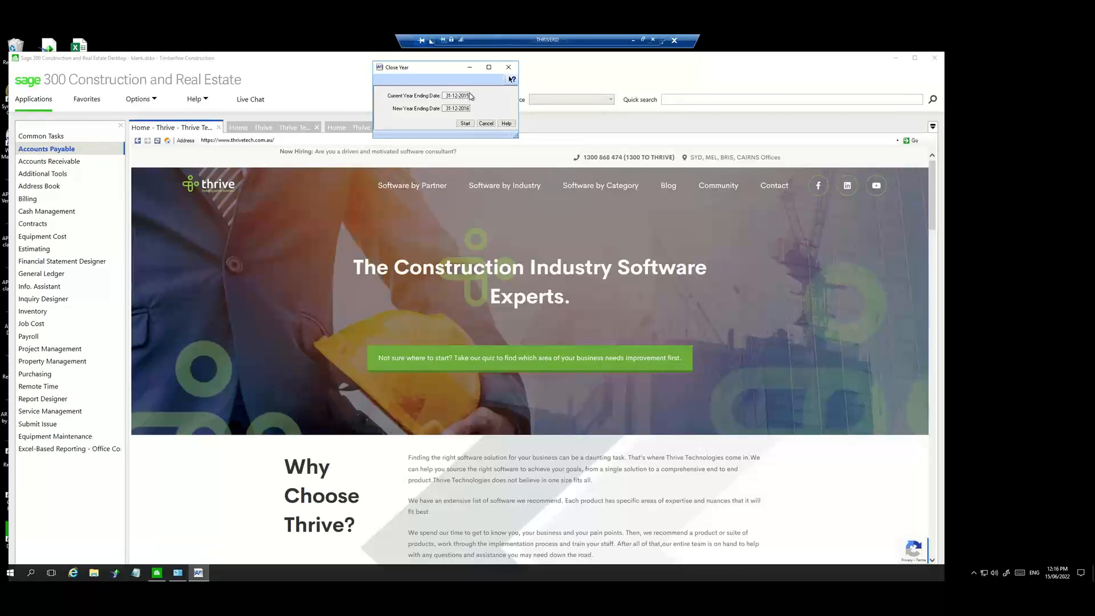
click(462, 124)
click(463, 125)
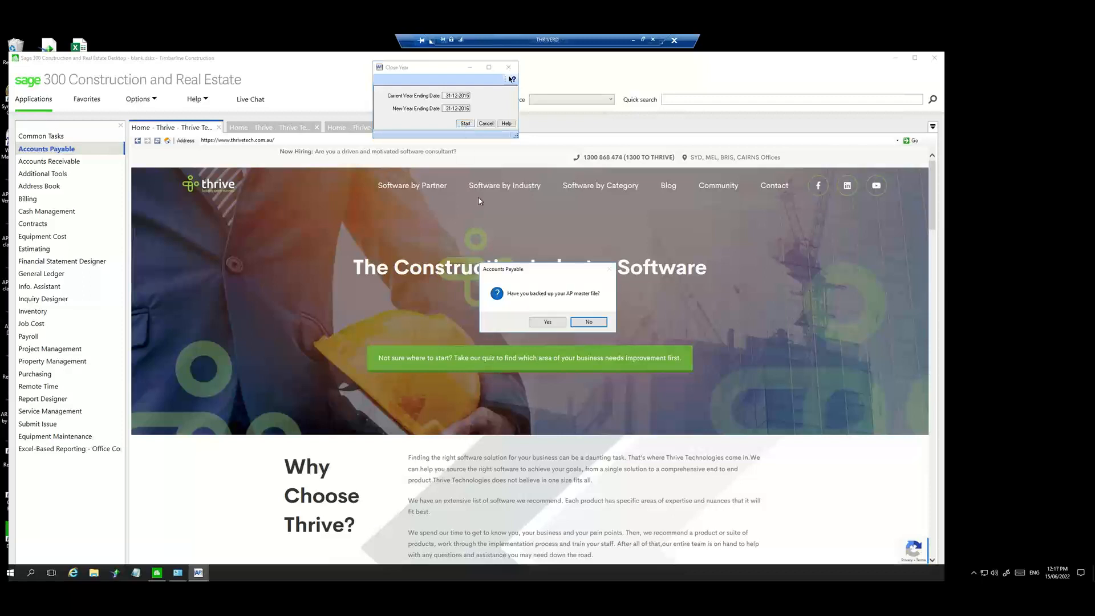
click(546, 322)
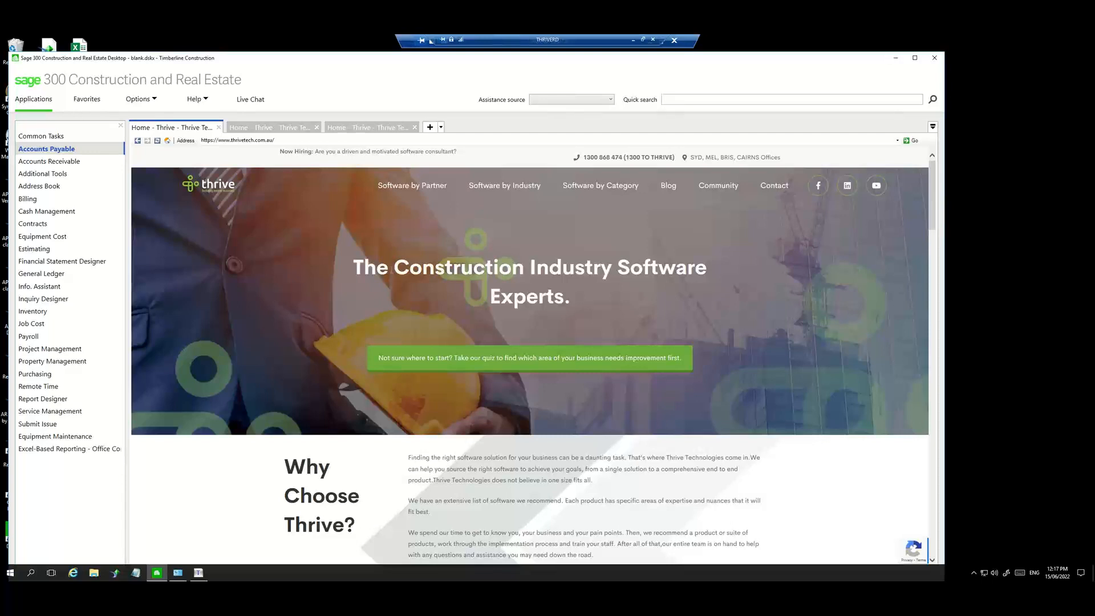
- Run Close Year in Accounts Receivable, confirming the AR master file backup and accepting the proposed new year end date
click(66, 149)
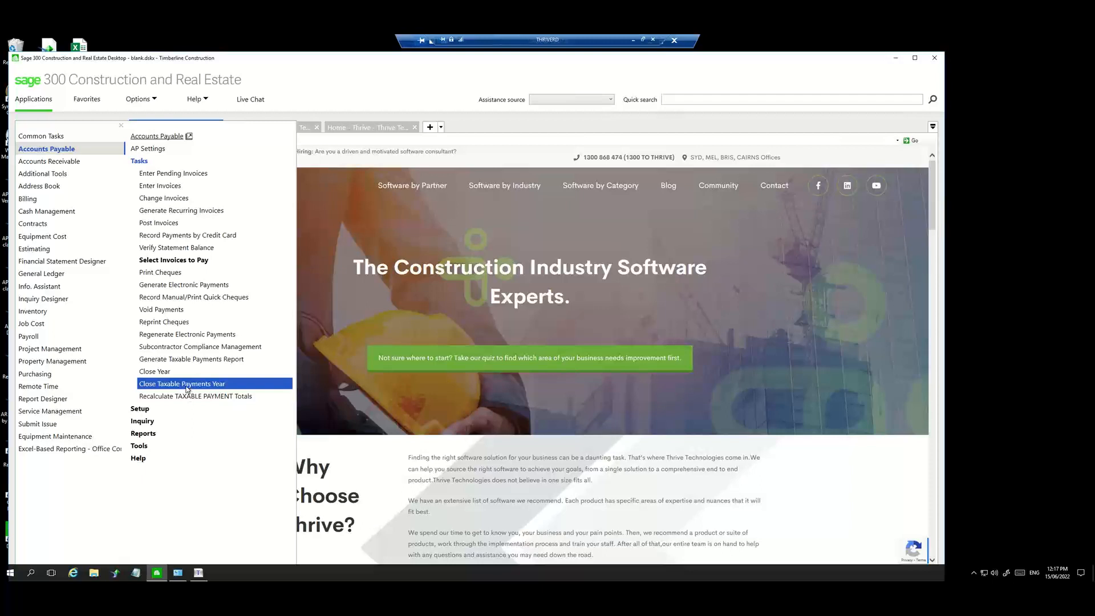
click(68, 163)
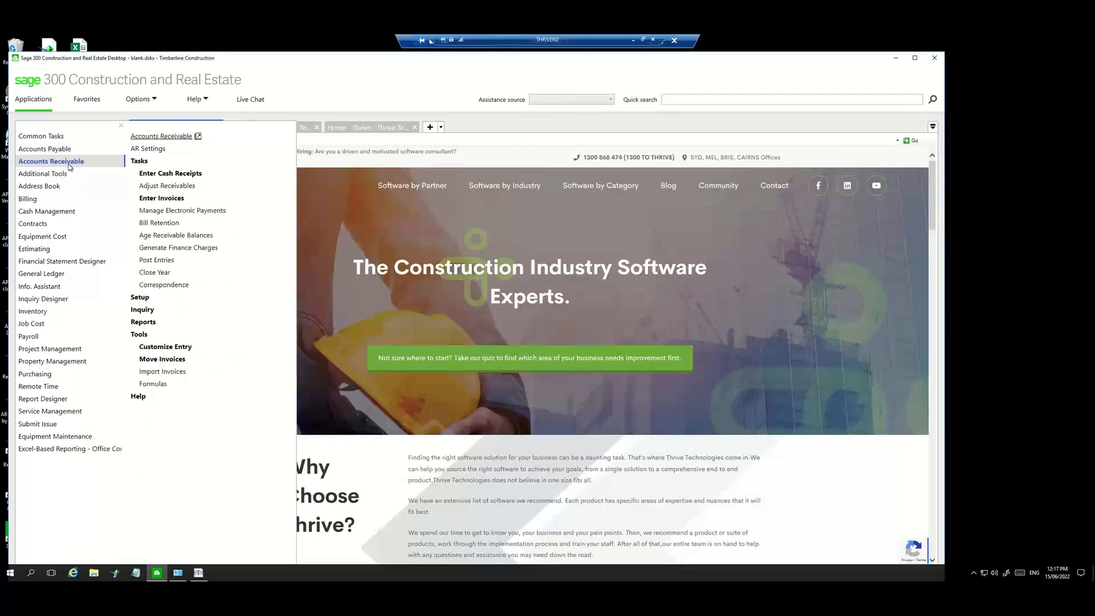
click(162, 274)
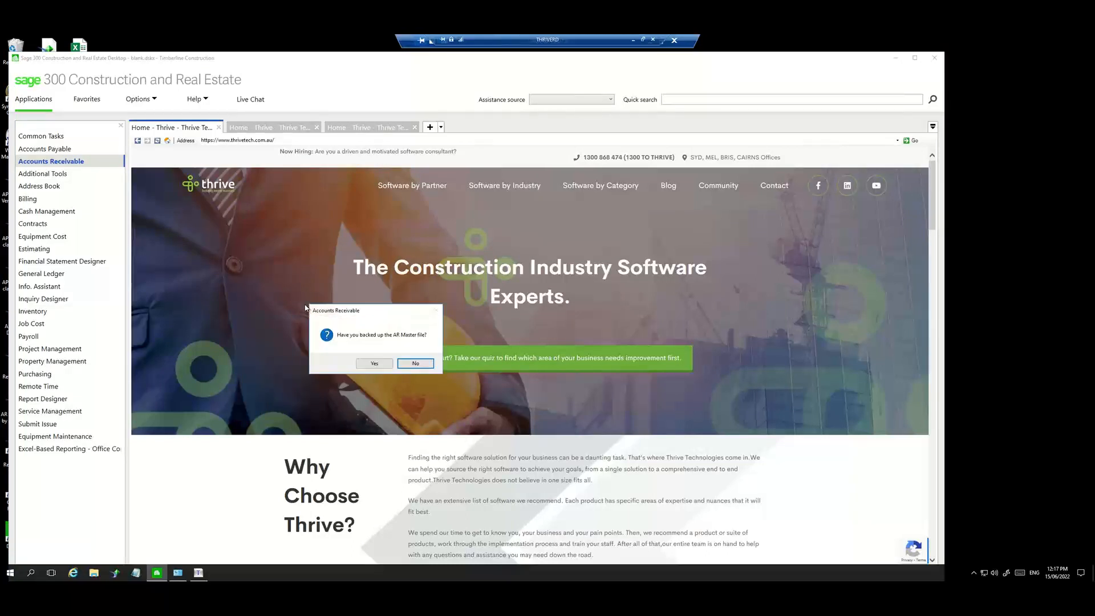
click(368, 365)
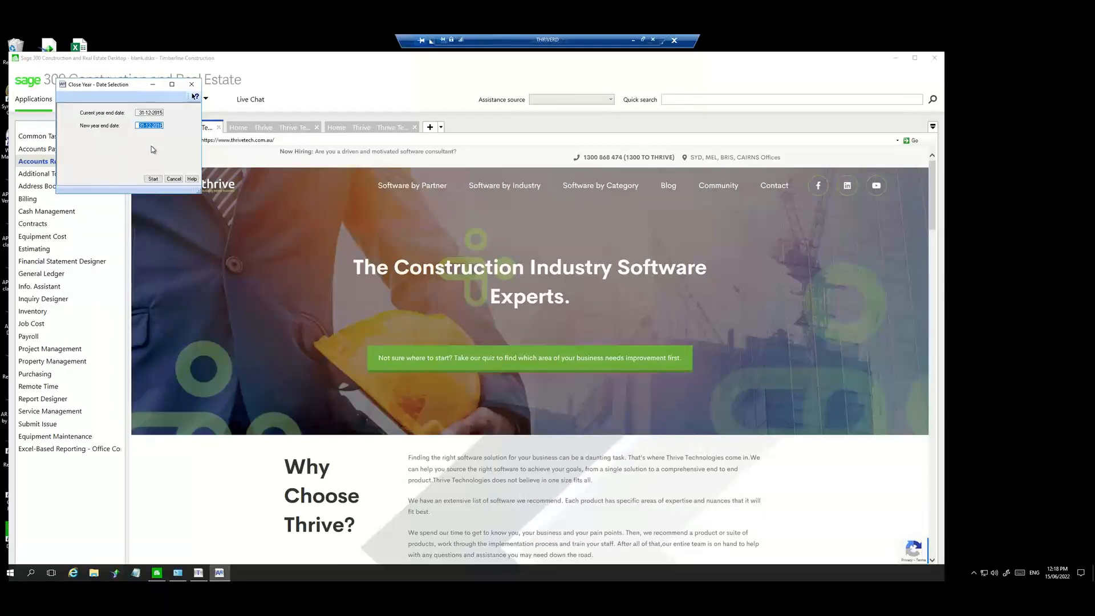
click(153, 179)
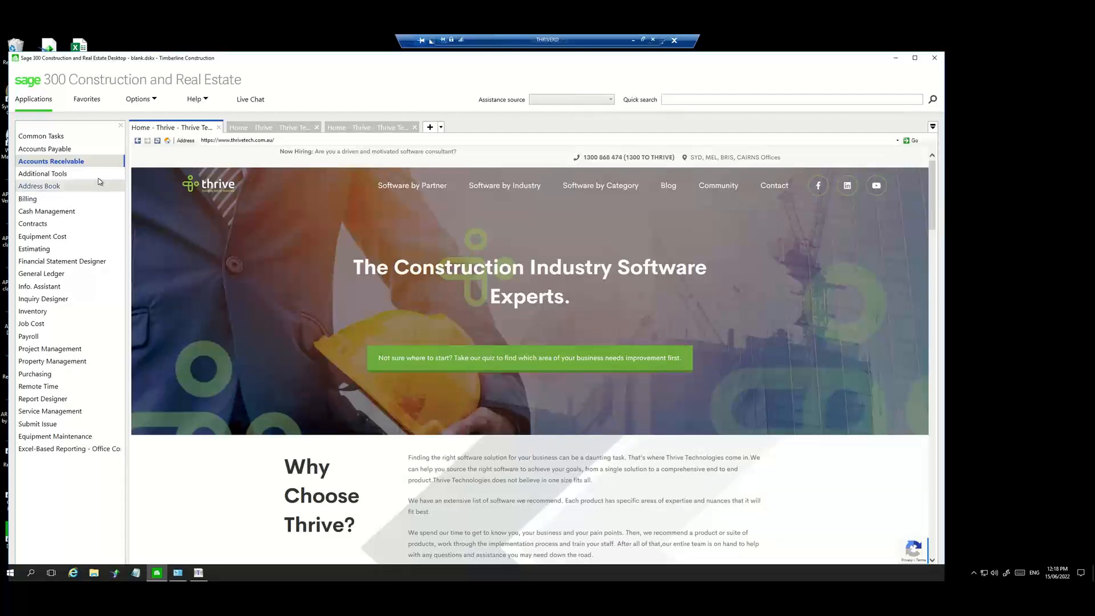
- Run Close Year in Cash Management with 31-12-2016 as the next year ending date, marking the CM master file as backed up
click(67, 212)
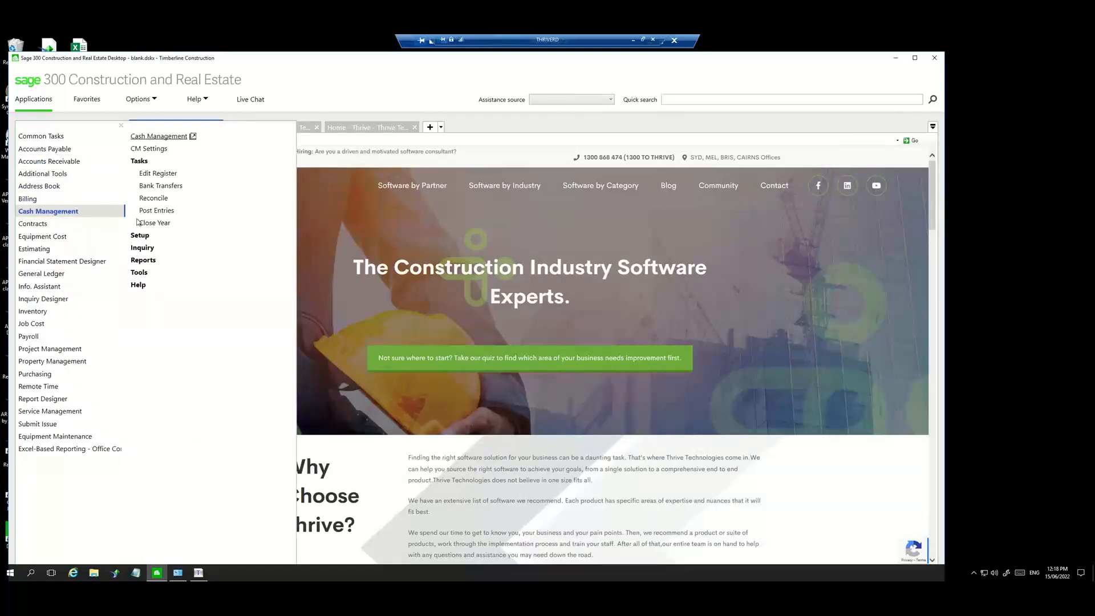
click(160, 227)
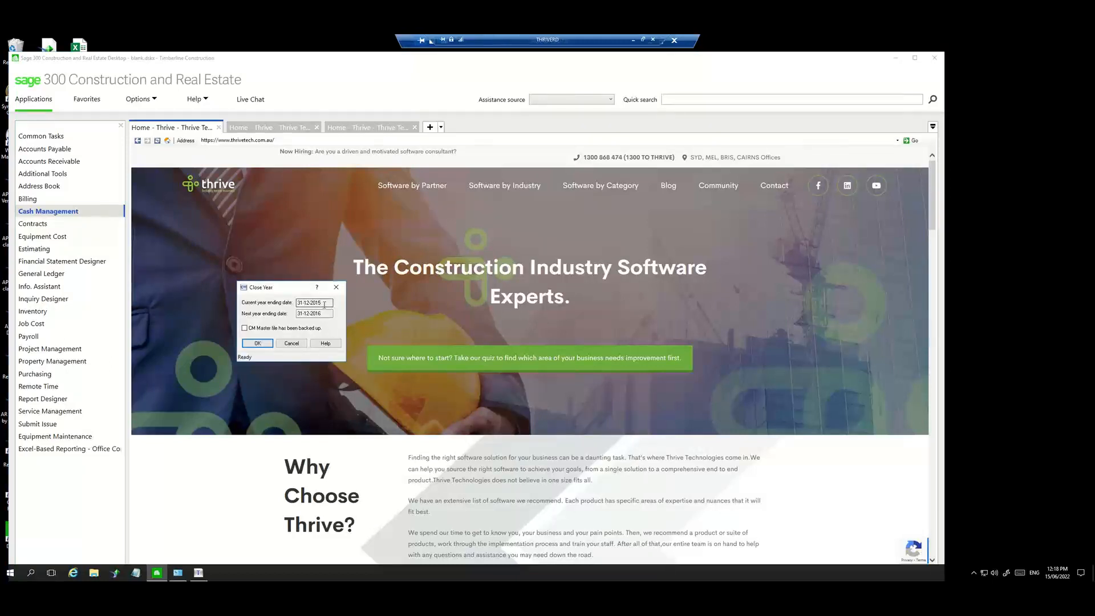
click(262, 329)
click(258, 344)
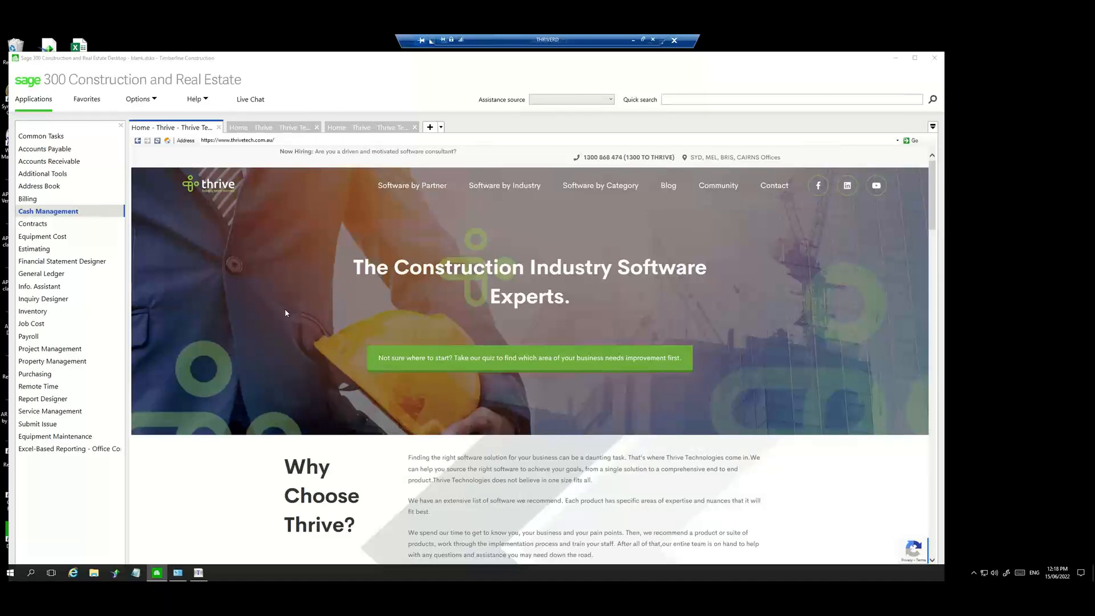
- Run Close Month in the Contracts application to move from May to June, and close Contracts
click(31, 225)
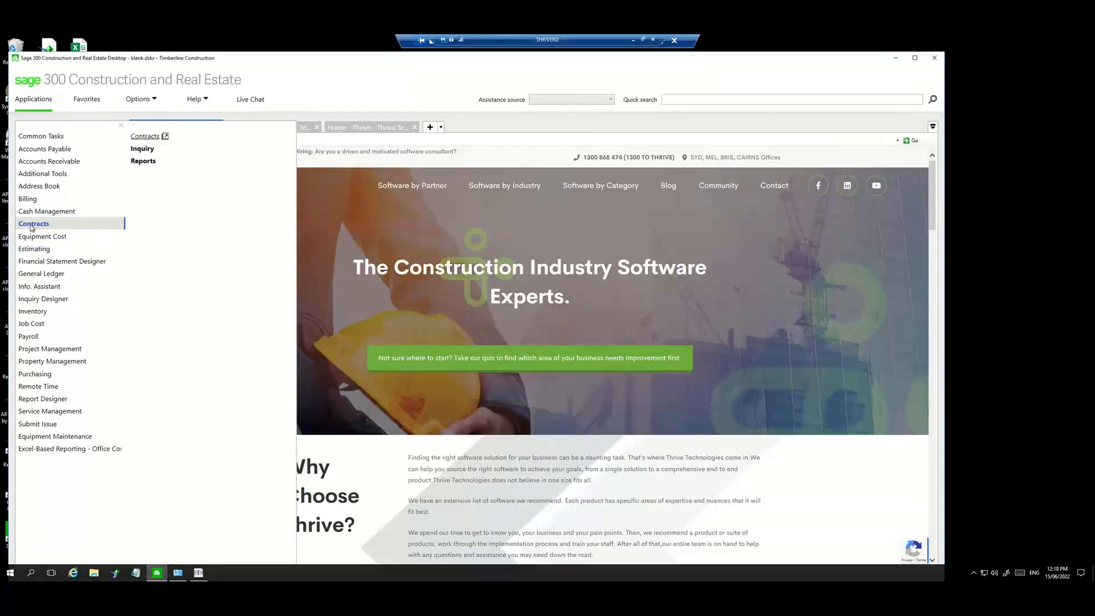
click(145, 140)
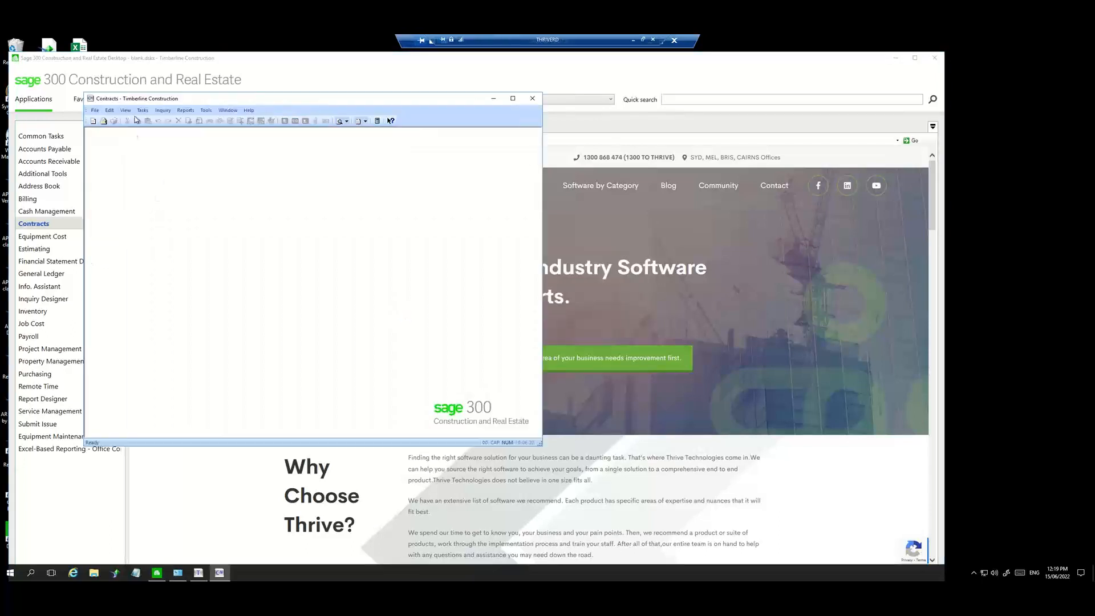
click(142, 111)
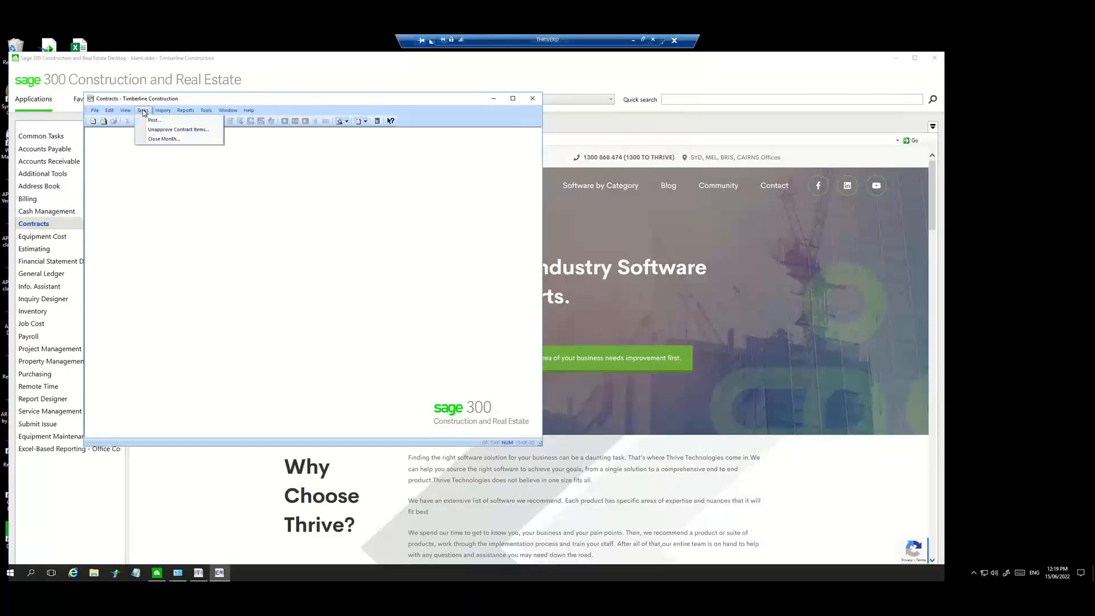
click(175, 140)
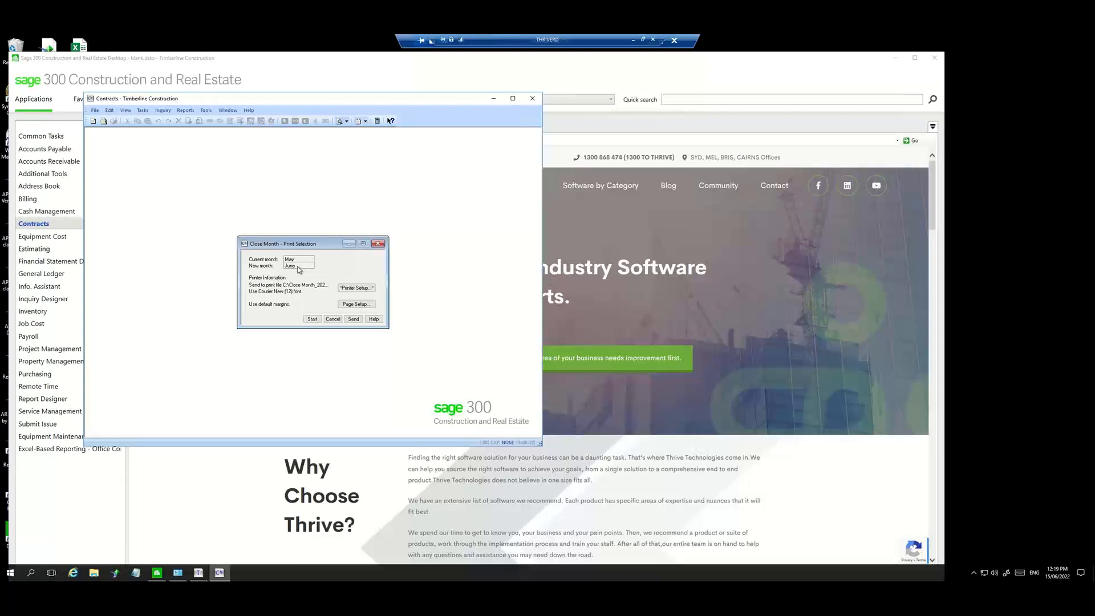
click(313, 320)
click(312, 320)
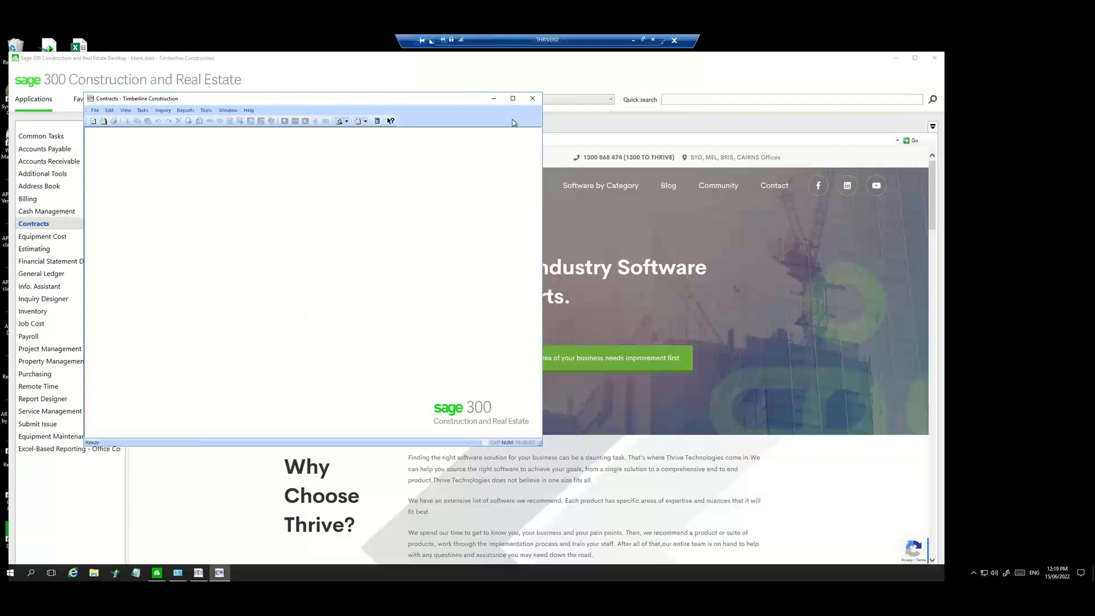
click(531, 101)
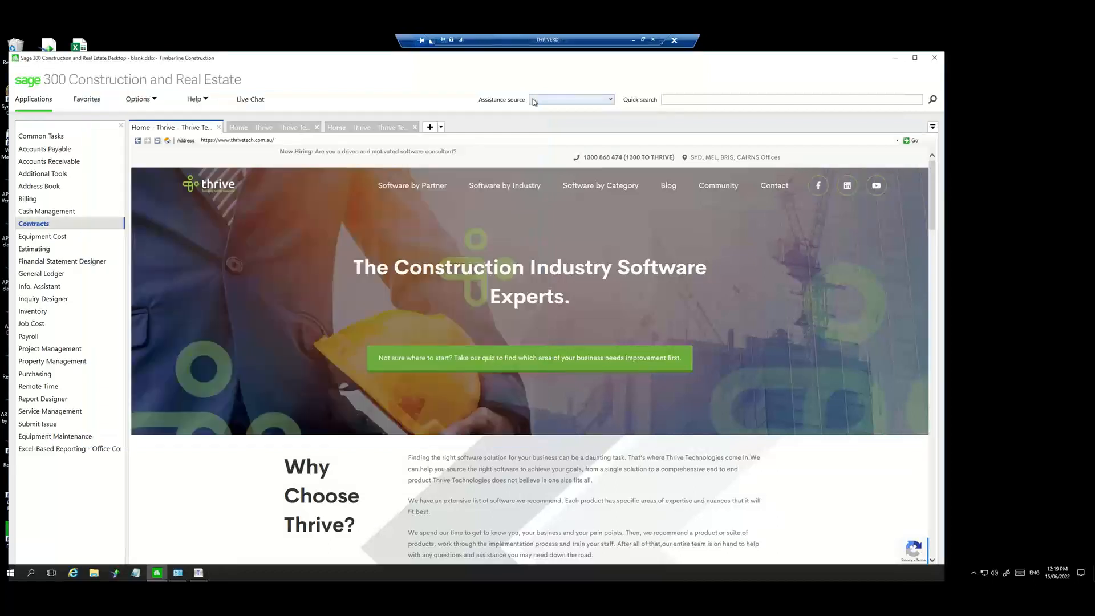
- Open the Close Month task for Equipment Cost
click(55, 236)
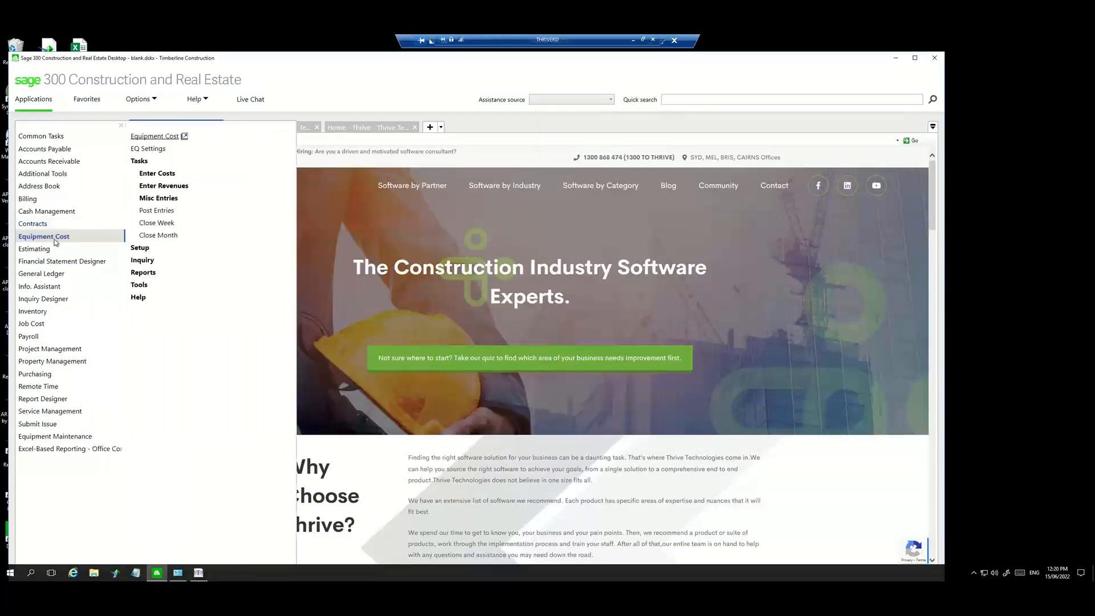
click(156, 236)
click(66, 276)
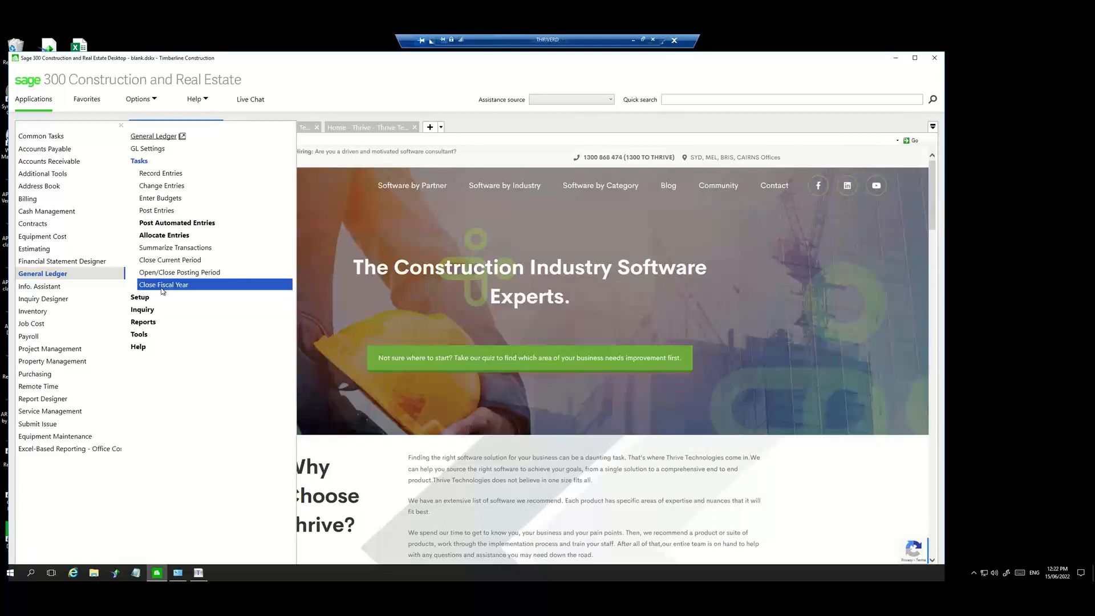
click(73, 151)
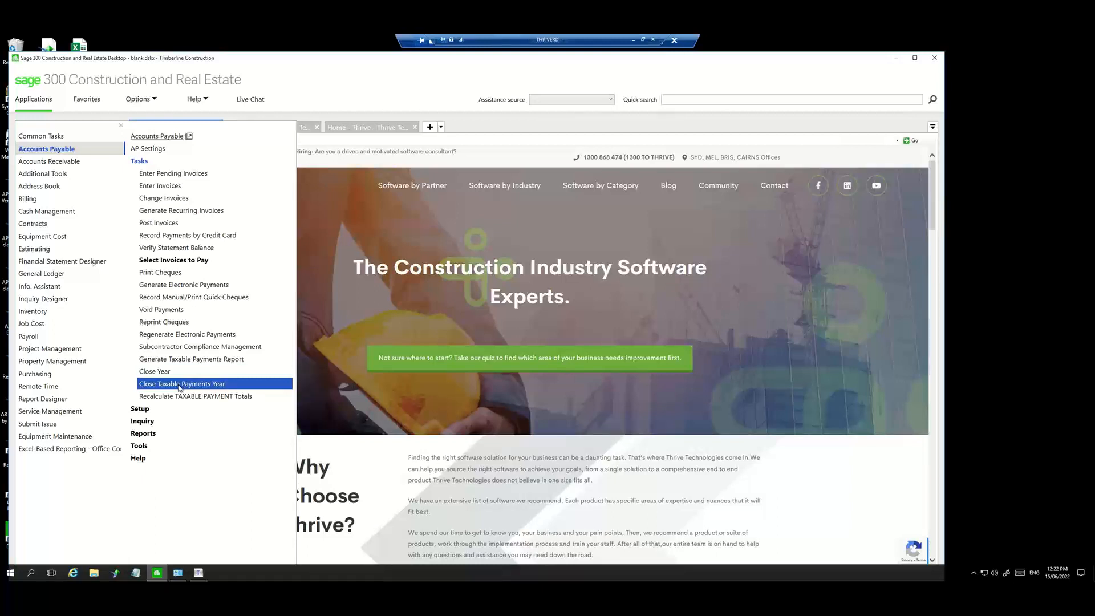
click(53, 162)
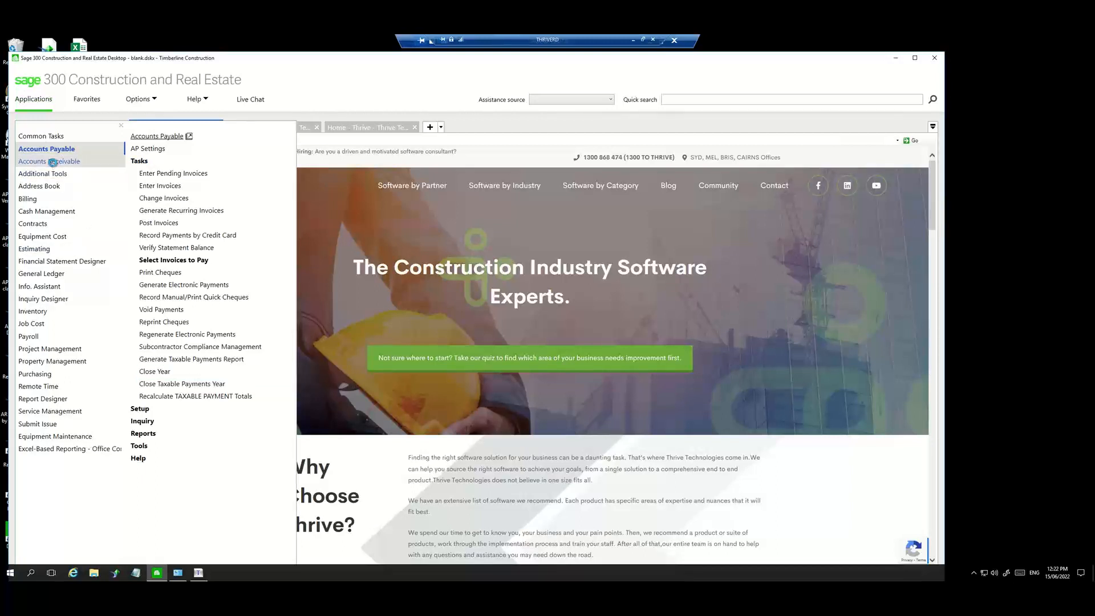